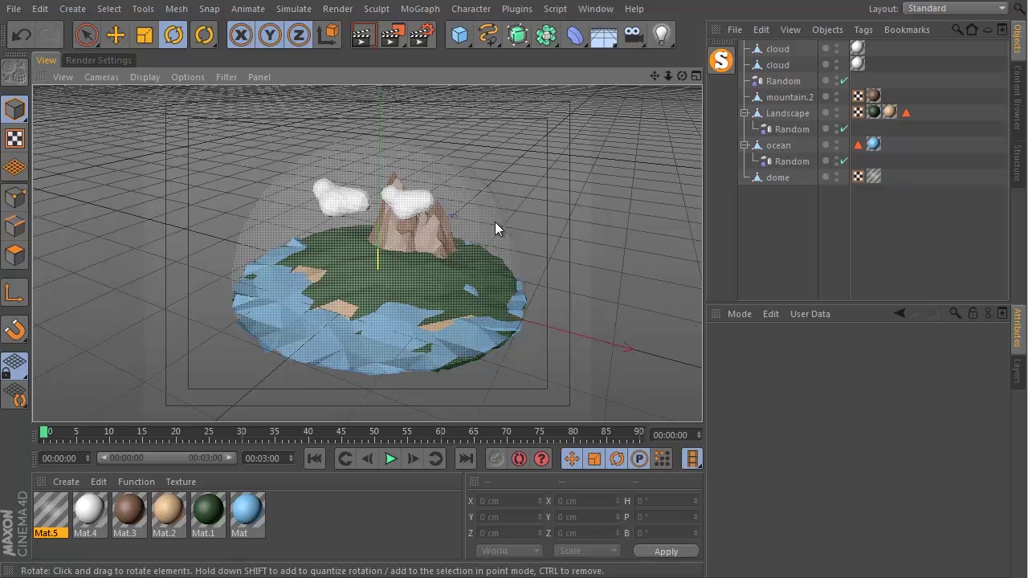
Step: Add an infinite light and move it to X -249.301 cm, Y 386.99 cm, Z -652.848 cm, in front of and above the island
{"action": "left_click_drag", "start_coordinate": [370, 264], "coordinate": [309, 270], "text": "alt"}
{"action": "scroll", "coordinate": [301, 271], "scroll_direction": "down", "scroll_amount": 3}
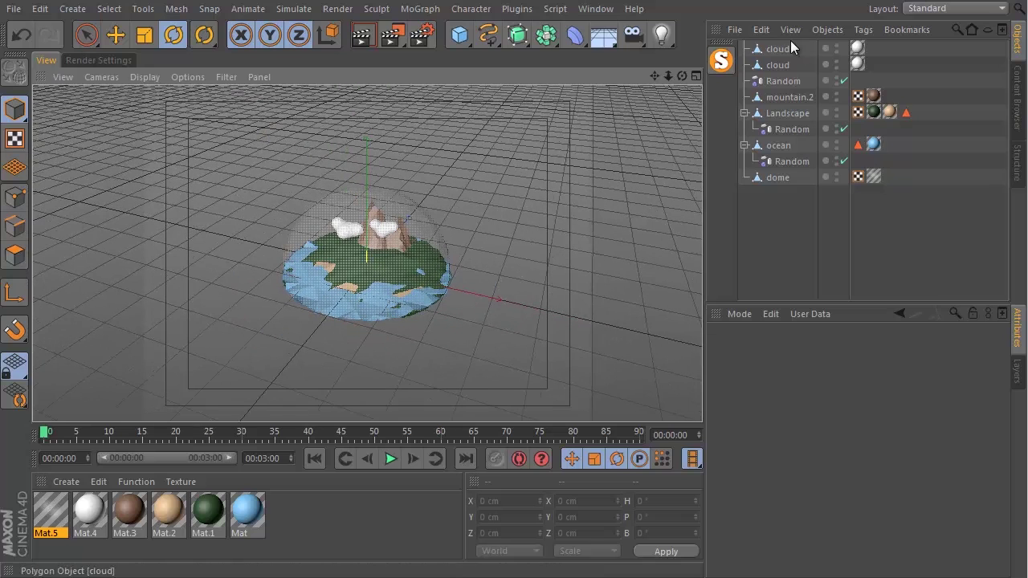
{"action": "left_click", "coordinate": [662, 36]}
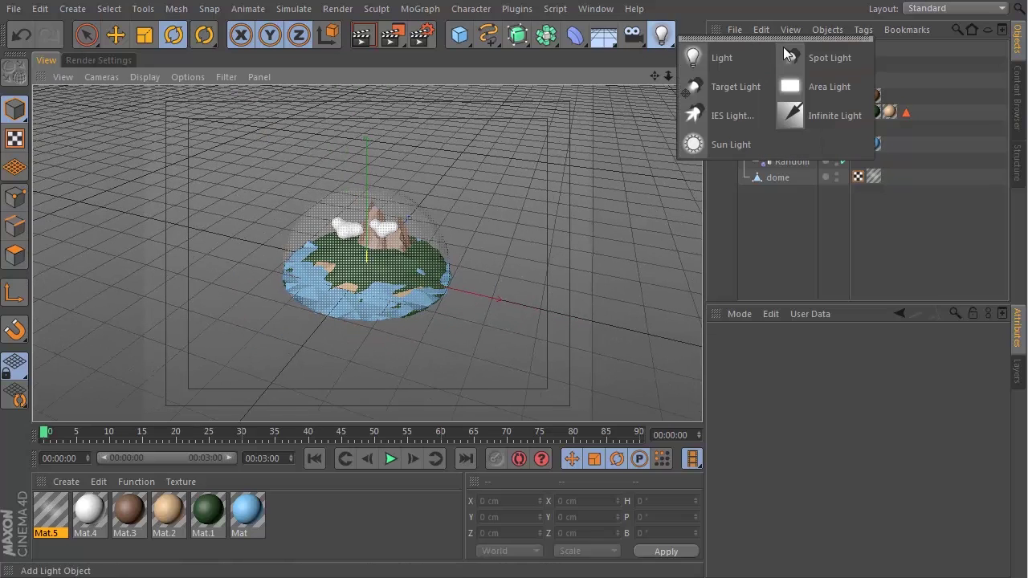
{"action": "left_click", "coordinate": [804, 113]}
{"action": "key", "text": "space"}
{"action": "left_click_drag", "start_coordinate": [349, 260], "coordinate": [113, 345], "text": "alt"}
{"action": "scroll", "coordinate": [225, 313], "scroll_direction": "down", "scroll_amount": 5}
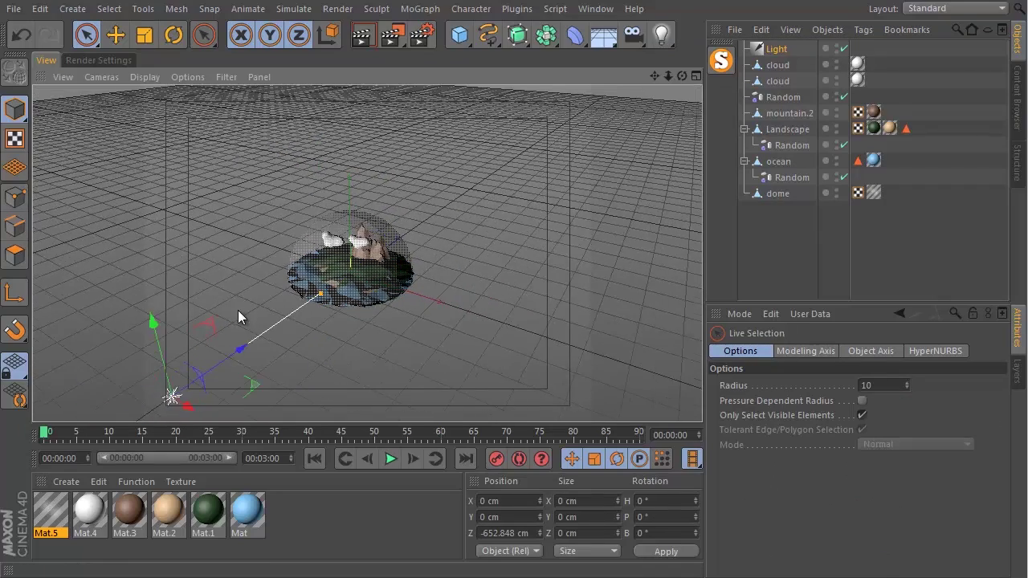
{"action": "left_click_drag", "start_coordinate": [202, 317], "coordinate": [248, 142]}
Step: Rotate the infinite light toward the island to heading -20.033° and pitch -27.494°
{"action": "left_click", "coordinate": [172, 37]}
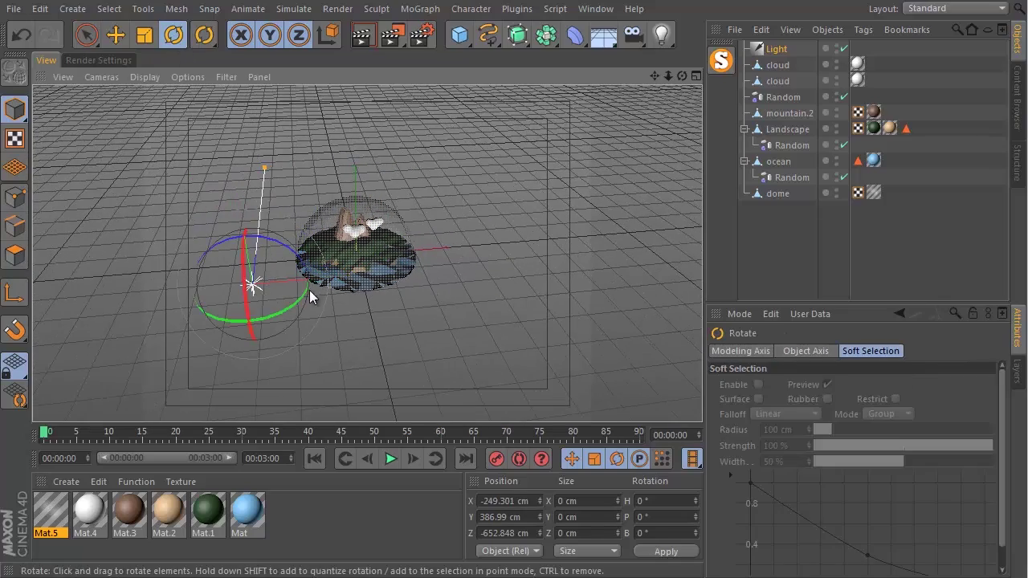
{"action": "left_click_drag", "start_coordinate": [303, 298], "coordinate": [241, 247]}
{"action": "left_click_drag", "start_coordinate": [322, 265], "coordinate": [345, 259], "text": "alt"}
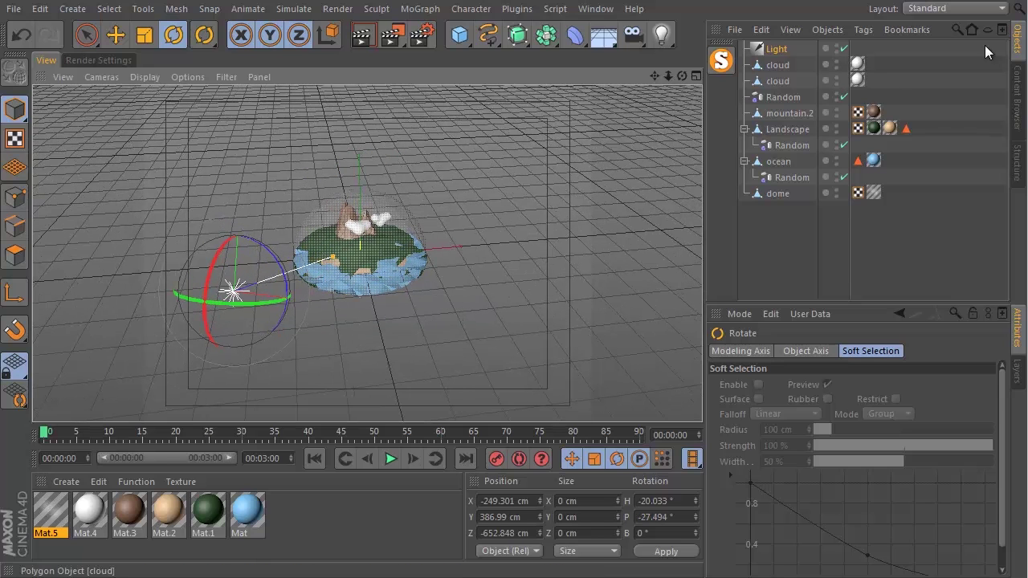
Step: Add a Target tag to the infinite light
{"action": "left_click", "coordinate": [776, 49]}
{"action": "right_click", "coordinate": [780, 49]}
{"action": "mouse_move", "coordinate": [823, 58]}
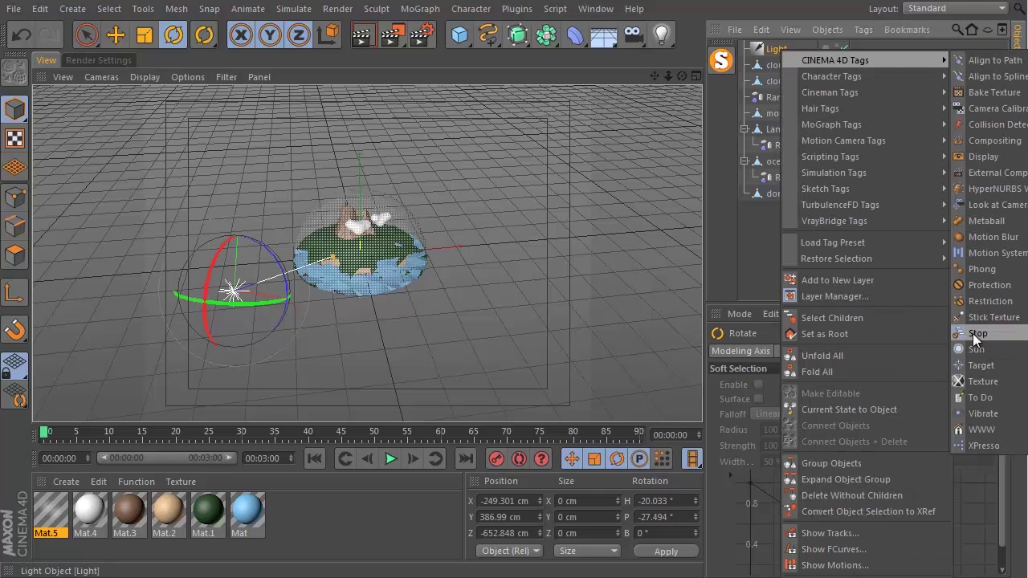
{"action": "left_click", "coordinate": [981, 365]}
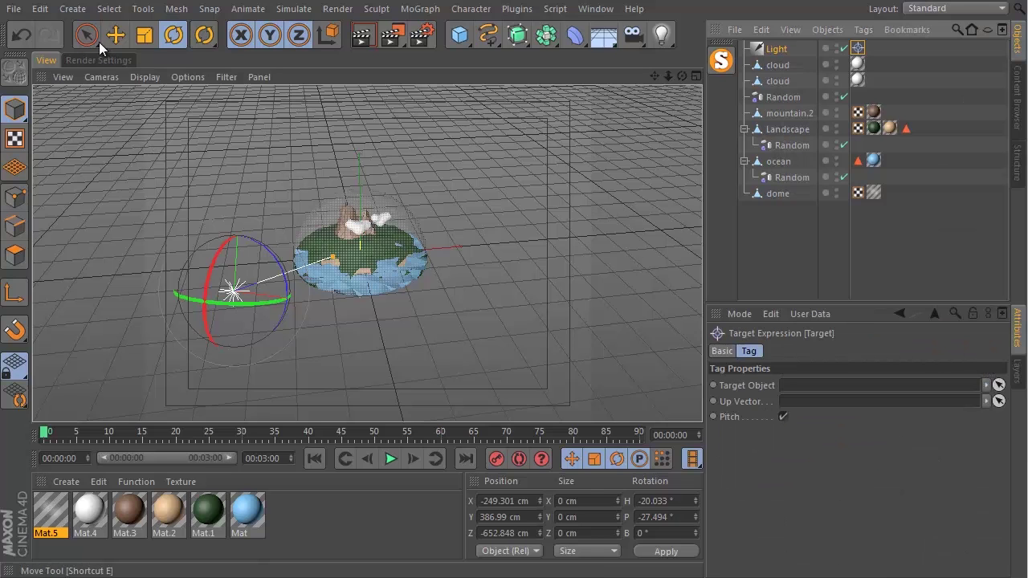
Step: Create a null object named "target" and assign it as the Target Object of the light's Target tag
{"action": "left_click", "coordinate": [40, 9]}
{"action": "mouse_move", "coordinate": [73, 9]}
{"action": "mouse_move", "coordinate": [92, 33]}
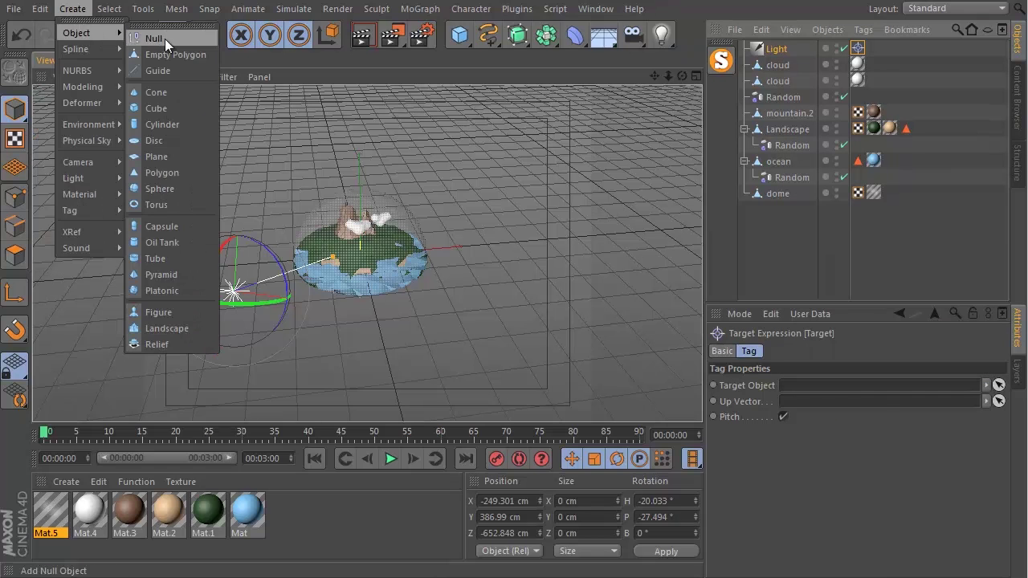
{"action": "left_click", "coordinate": [161, 39]}
{"action": "double_click", "coordinate": [781, 47]}
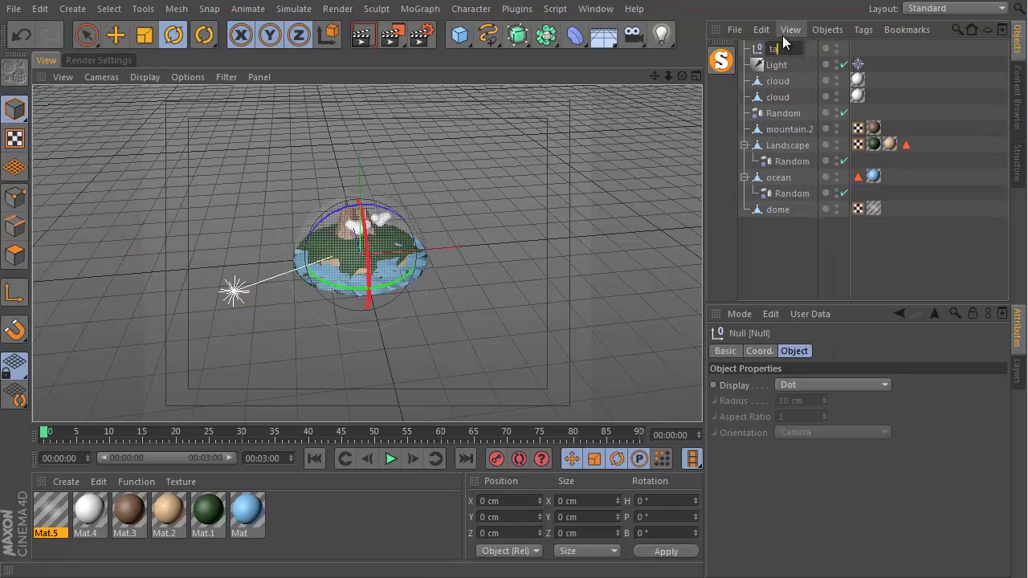
{"action": "type", "text": "target"}
{"action": "key", "text": "Return"}
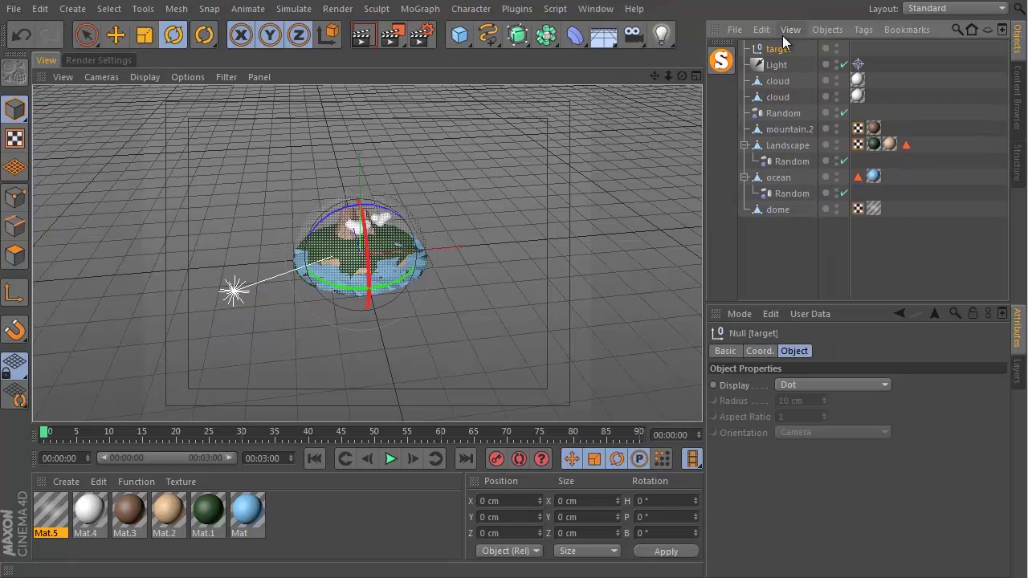
{"action": "left_click", "coordinate": [858, 64]}
{"action": "left_click_drag", "start_coordinate": [779, 49], "coordinate": [805, 394]}
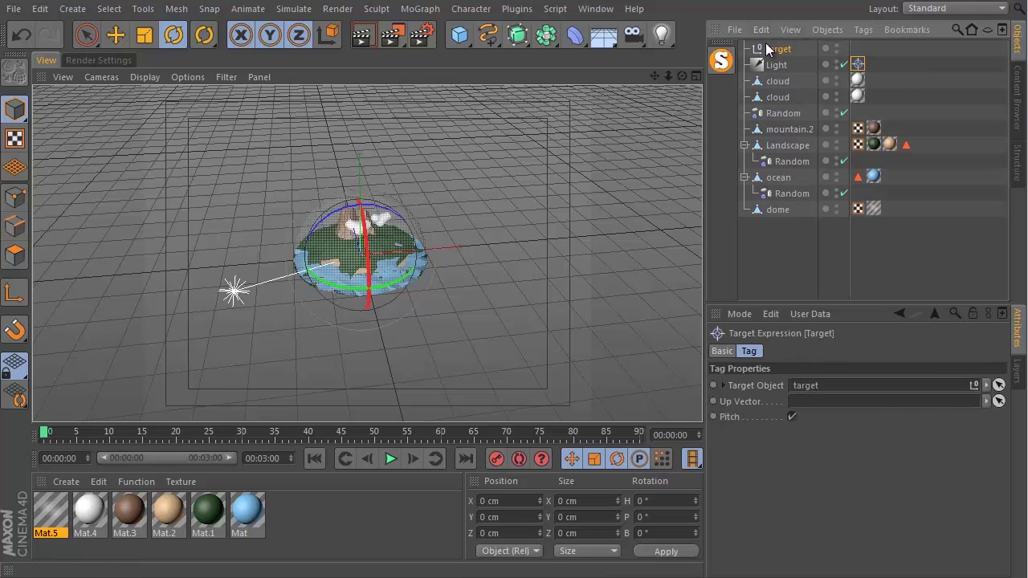
{"action": "left_click", "coordinate": [389, 171]}
{"action": "key", "text": "space"}
{"action": "mouse_move", "coordinate": [359, 169]}
{"action": "left_mouse_down"}
{"action": "mouse_move", "coordinate": [362, 152]}
{"action": "mouse_move", "coordinate": [368, 173]}
{"action": "left_mouse_up"}
{"action": "key", "text": "ctrl+z"}
{"action": "scroll", "coordinate": [375, 261], "scroll_direction": "up", "scroll_amount": 5}
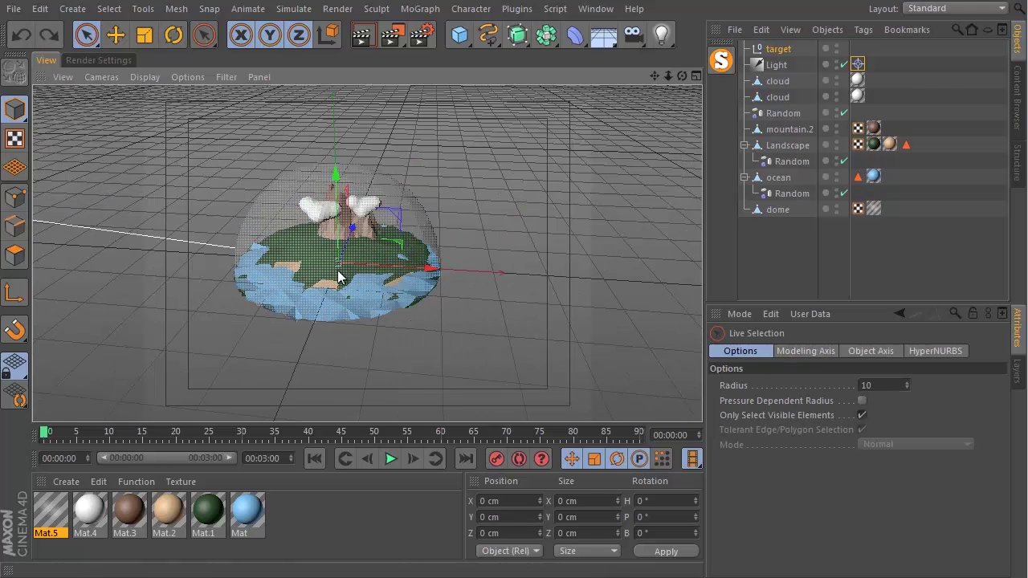
{"action": "scroll", "coordinate": [374, 261], "scroll_direction": "down", "scroll_amount": 5}
Step: Set the light's color to a pale orange, RGB 255, 222, 189, and render a preview of the scene
{"action": "left_click", "coordinate": [776, 65]}
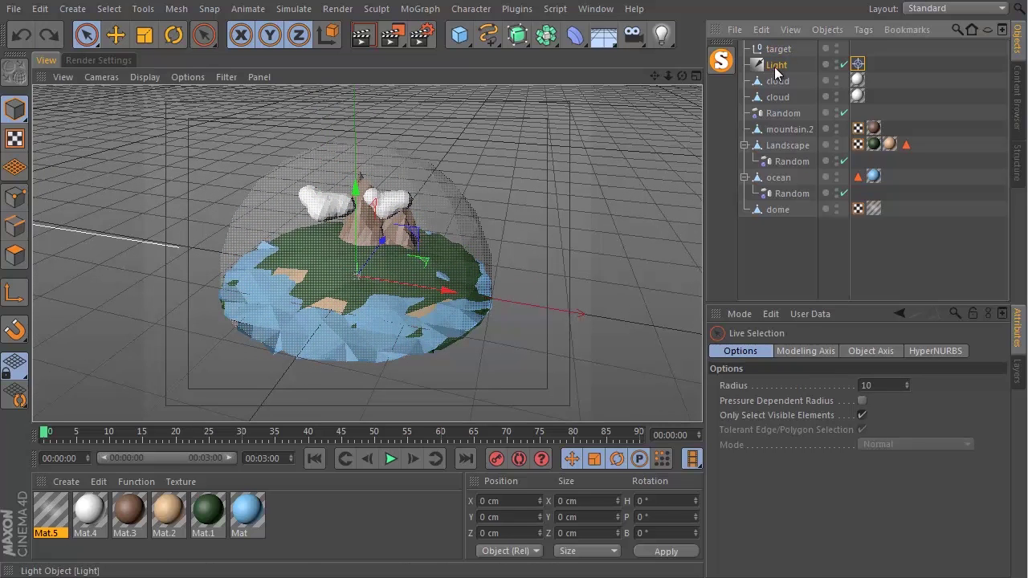
{"action": "left_click", "coordinate": [782, 420]}
{"action": "left_click", "coordinate": [683, 385]}
{"action": "left_click", "coordinate": [710, 441]}
{"action": "left_click_drag", "start_coordinate": [743, 350], "coordinate": [636, 227]}
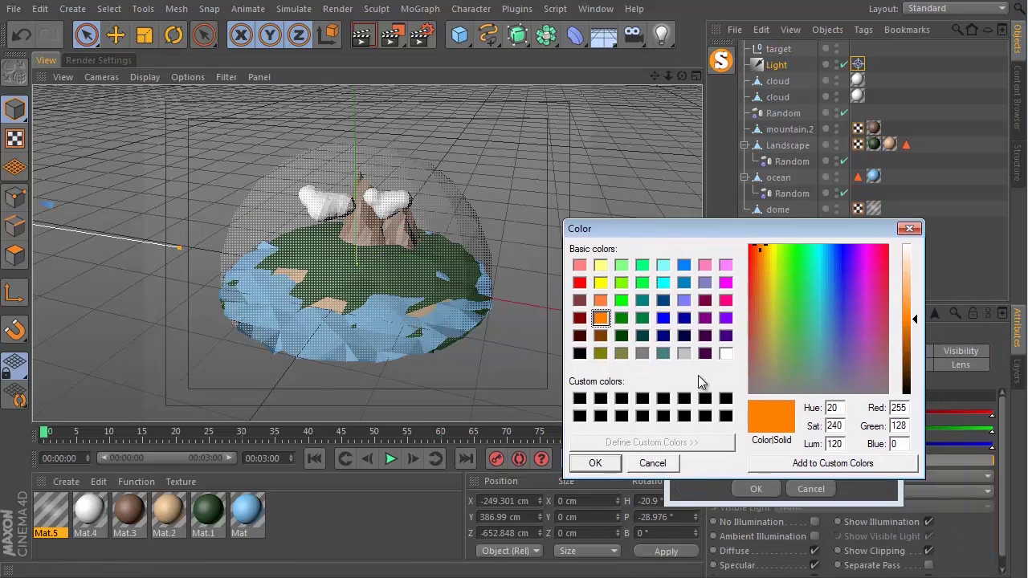
{"action": "left_click", "coordinate": [598, 463]}
{"action": "mouse_move", "coordinate": [745, 369]}
{"action": "left_mouse_down"}
{"action": "mouse_move", "coordinate": [739, 339]}
{"action": "mouse_move", "coordinate": [722, 325]}
{"action": "left_mouse_up"}
{"action": "left_click", "coordinate": [743, 488]}
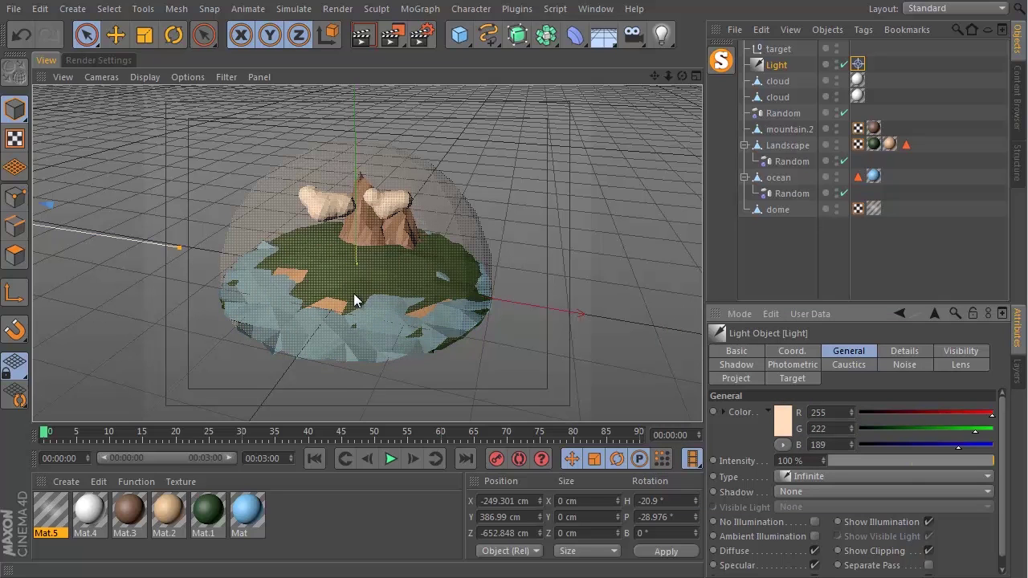
{"action": "scroll", "coordinate": [373, 295], "scroll_direction": "up", "scroll_amount": 2}
{"action": "left_click", "coordinate": [362, 35]}
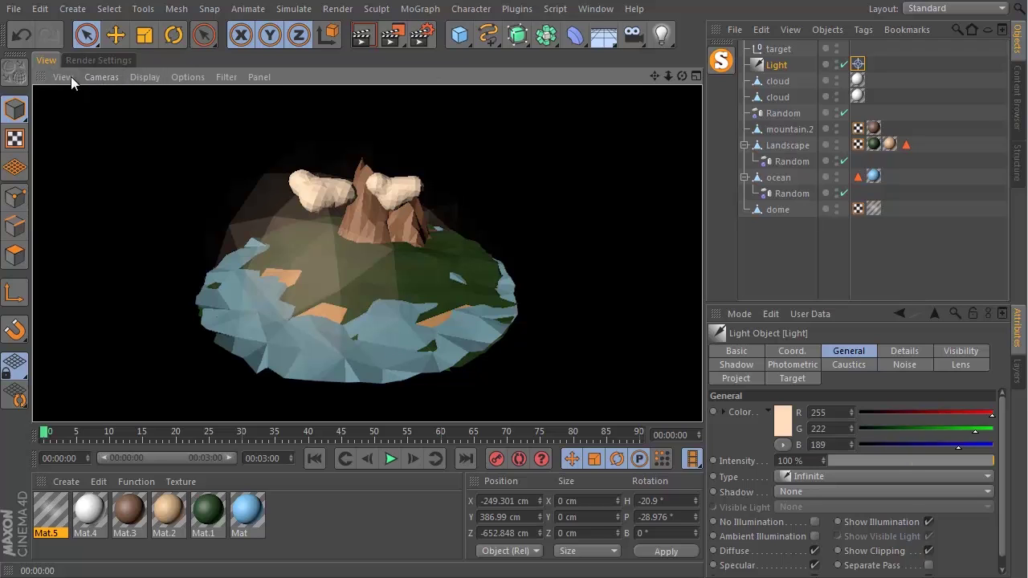
Step: Set the render anti-aliasing to Best and render the view again
{"action": "left_click", "coordinate": [90, 61]}
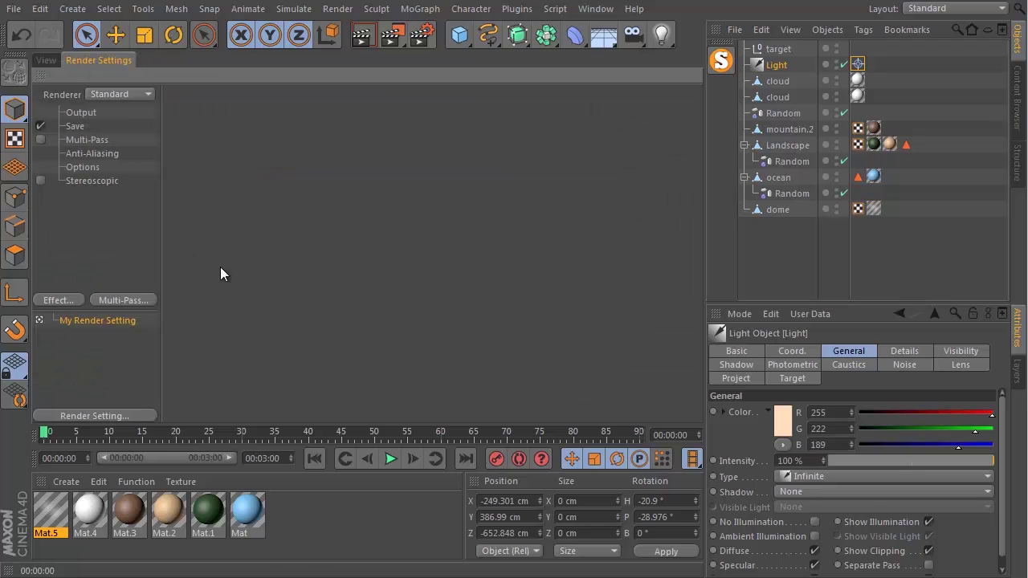
{"action": "left_click", "coordinate": [88, 153]}
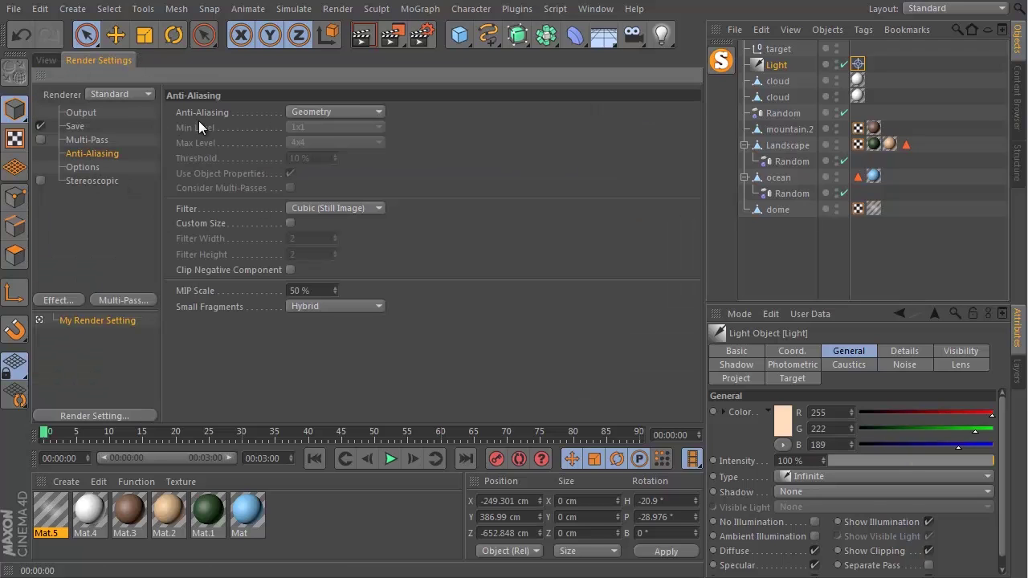
{"action": "left_click", "coordinate": [302, 113]}
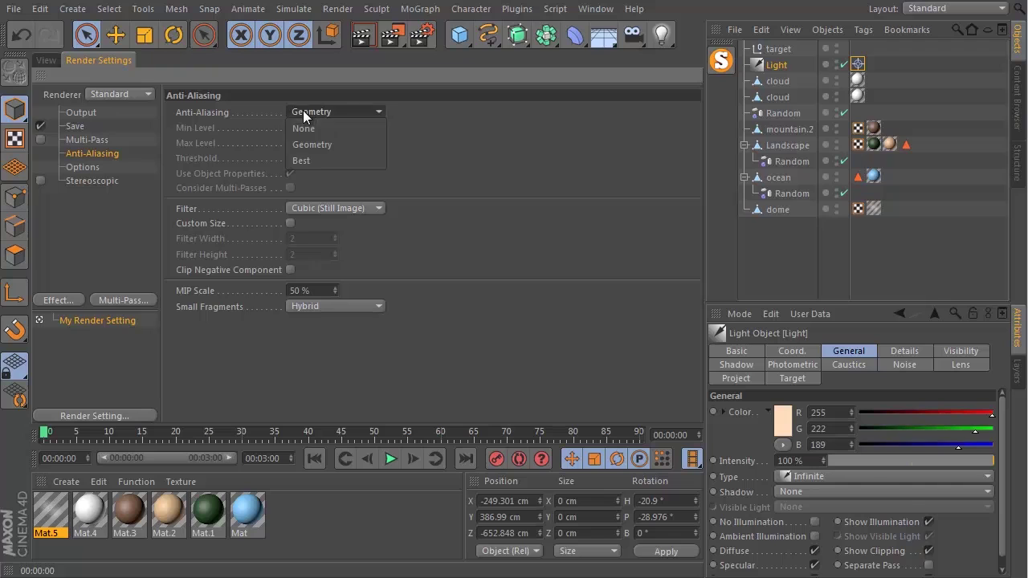
{"action": "left_click", "coordinate": [309, 161]}
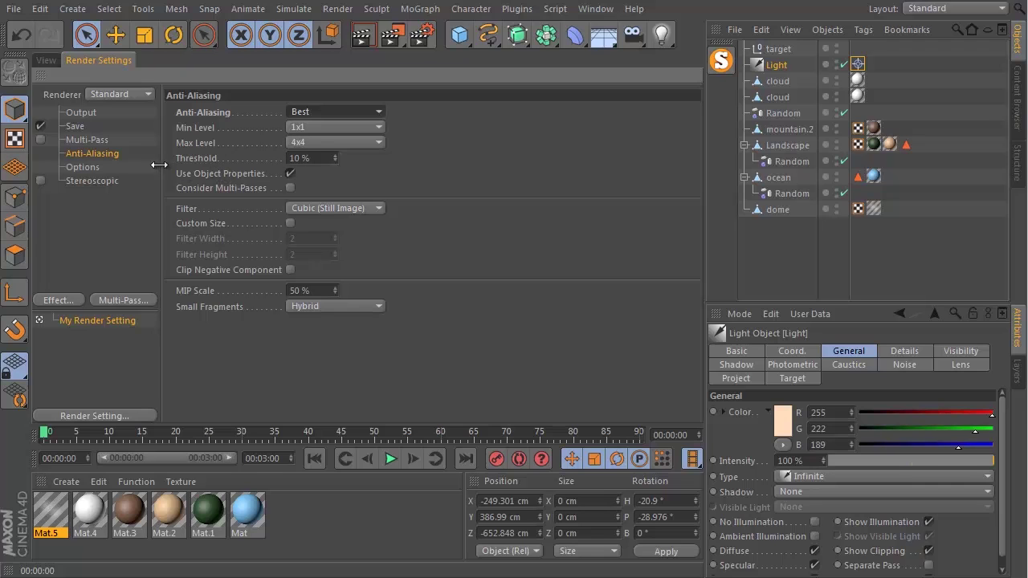
{"action": "left_click", "coordinate": [51, 61]}
{"action": "left_click", "coordinate": [362, 52]}
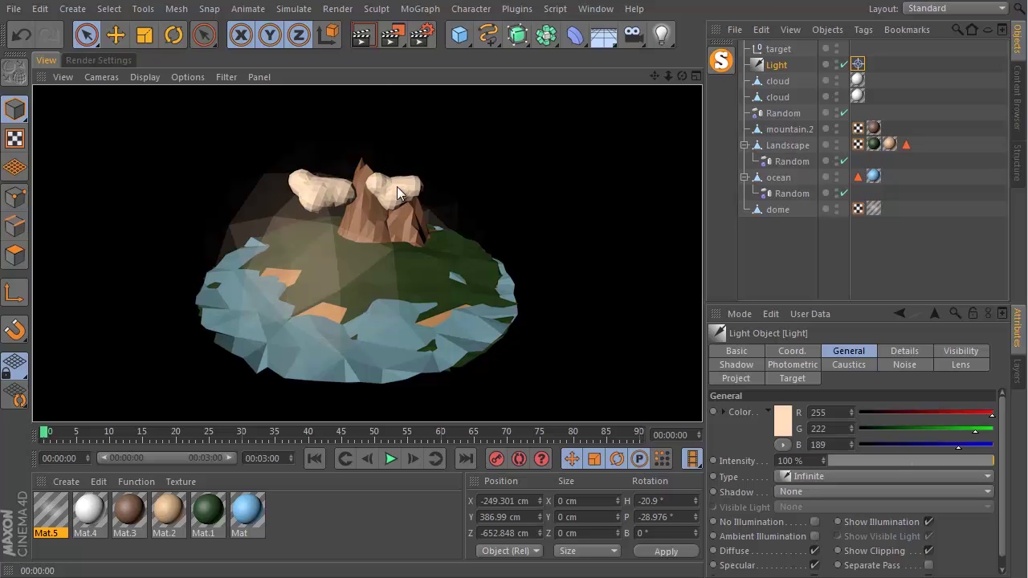
{"action": "left_click", "coordinate": [759, 244]}
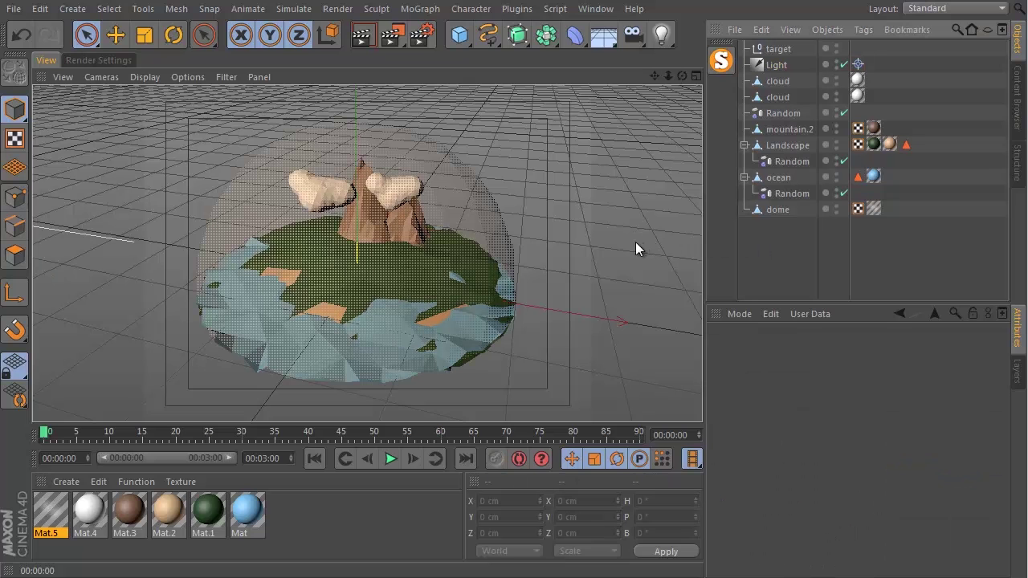
Step: Add a Sky object and create a new material named "sky bg"
{"action": "left_click", "coordinate": [603, 34]}
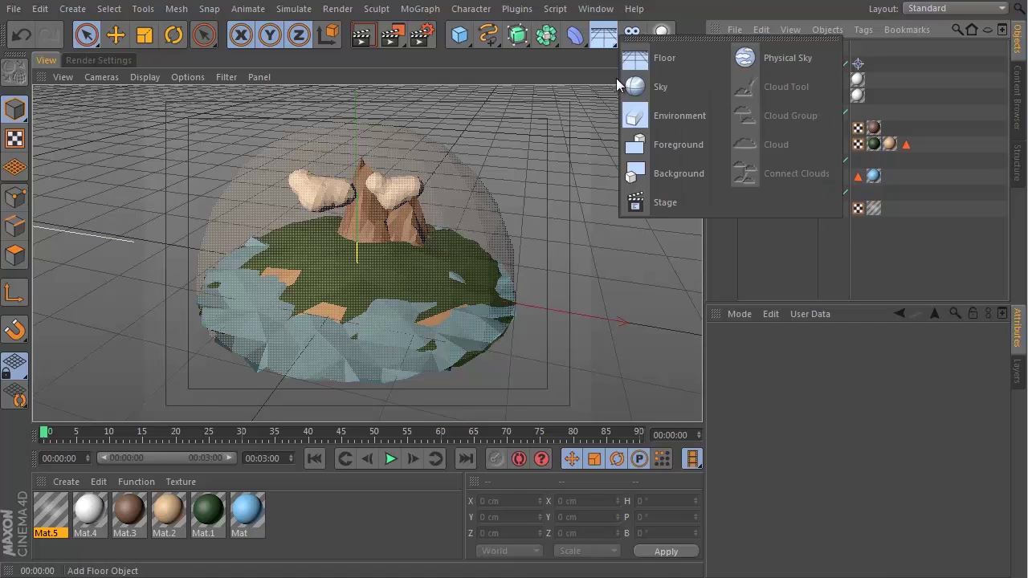
{"action": "left_click", "coordinate": [657, 87]}
{"action": "double_click", "coordinate": [350, 515]}
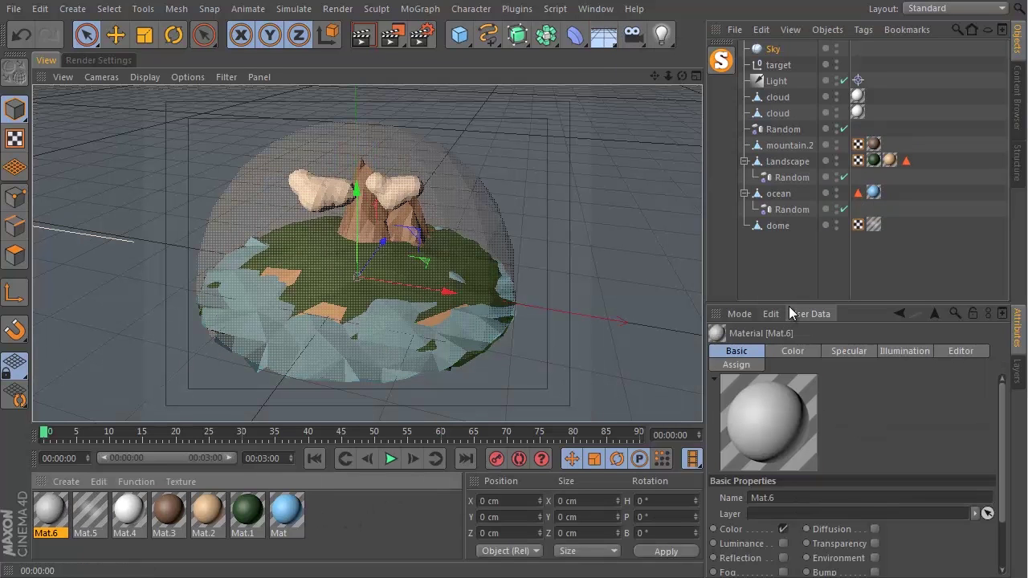
{"action": "left_click_drag", "start_coordinate": [789, 305], "coordinate": [788, 230]}
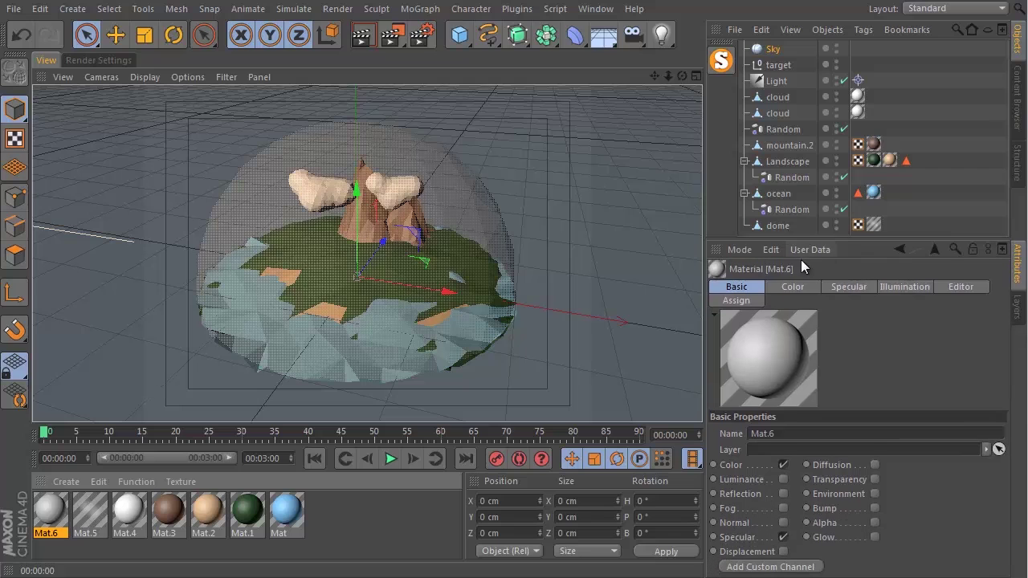
{"action": "left_click", "coordinate": [807, 434]}
{"action": "type", "text": "sky"}
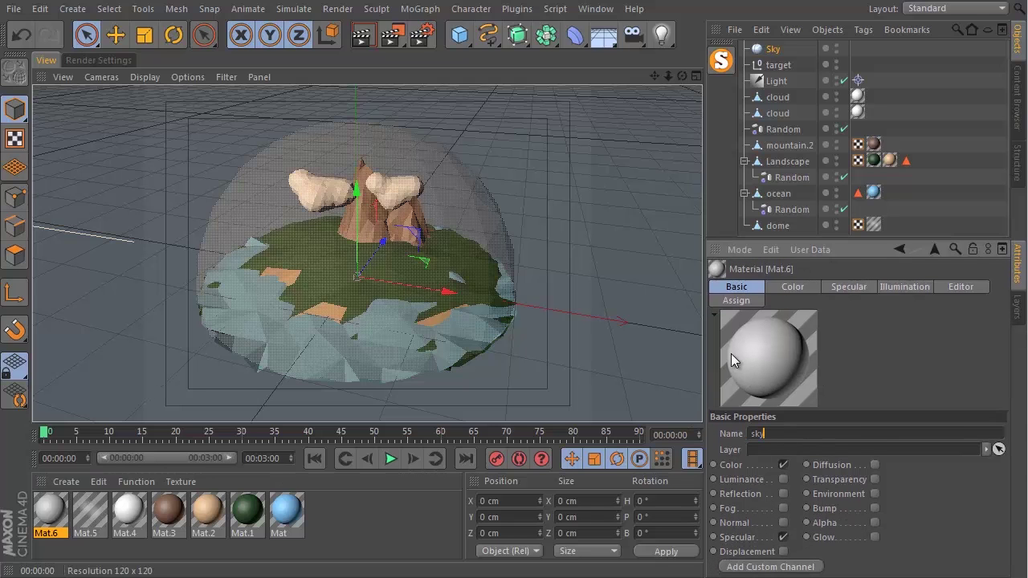
{"action": "type", "text": " bg"}
Step: Load a Gradient shader as the sky bg material's color texture and set its type to 2D - Circular
{"action": "left_click", "coordinate": [803, 291]}
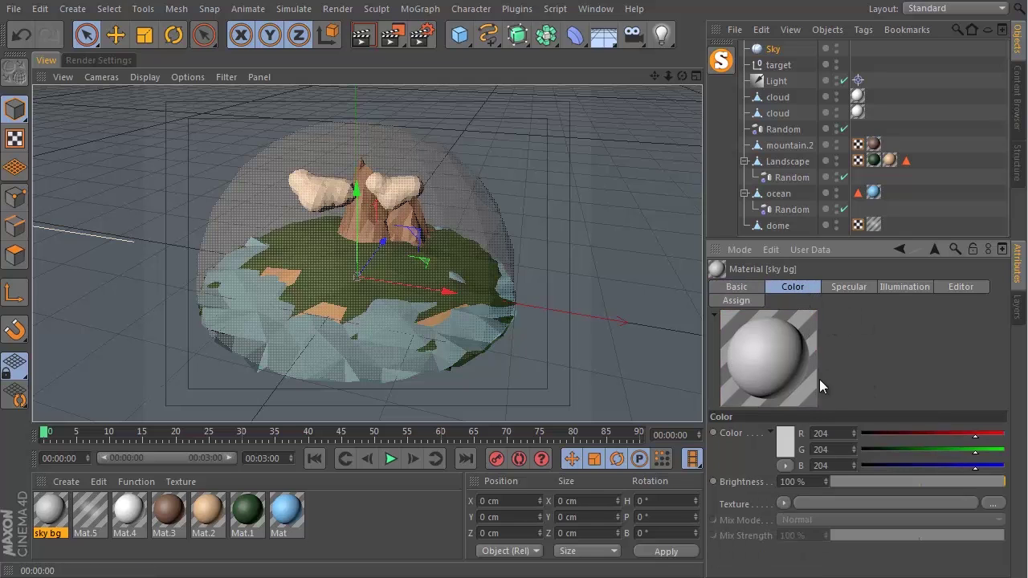
{"action": "left_click", "coordinate": [784, 504]}
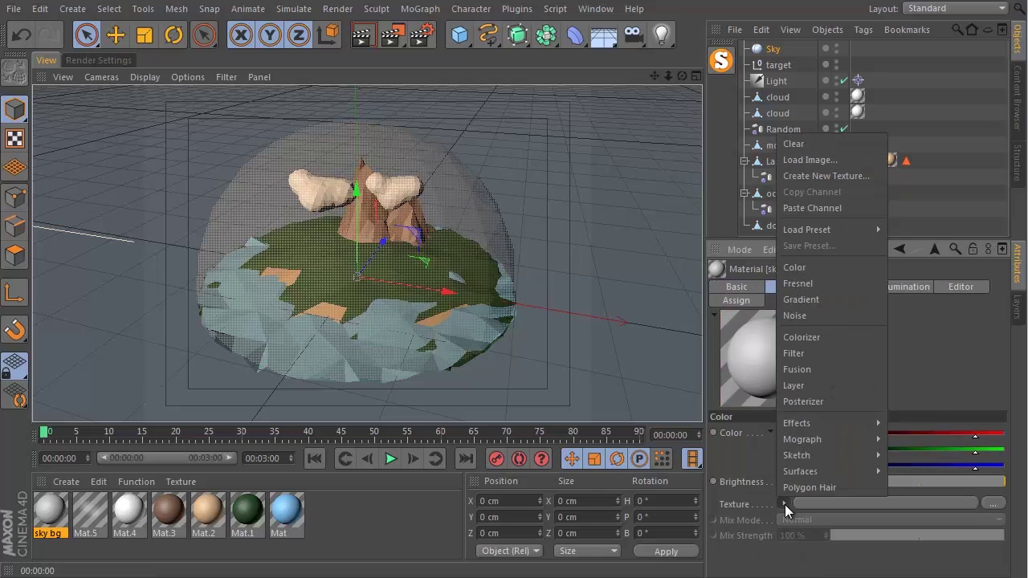
{"action": "left_click", "coordinate": [810, 300]}
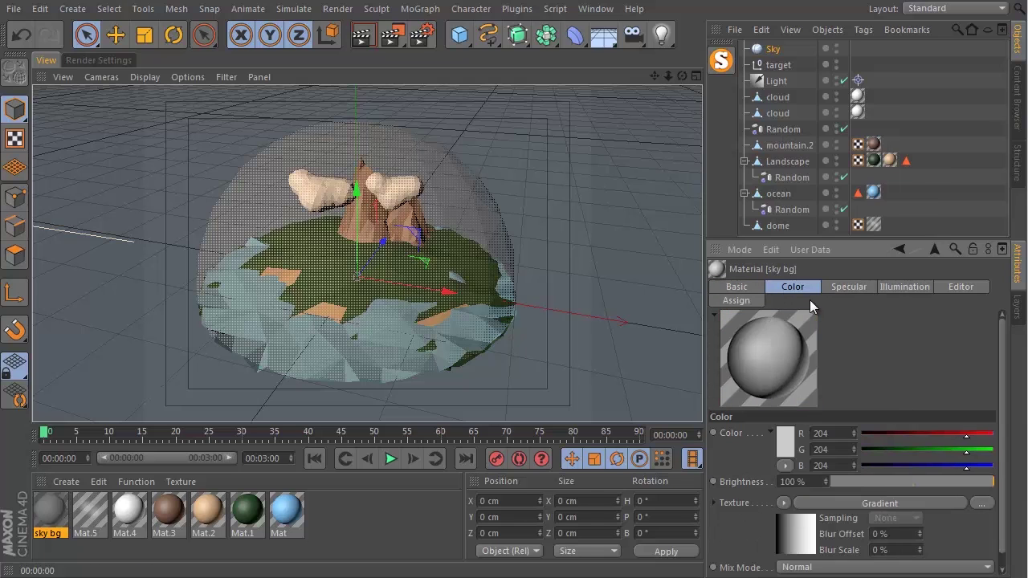
{"action": "left_click", "coordinate": [797, 538]}
{"action": "left_click", "coordinate": [794, 444]}
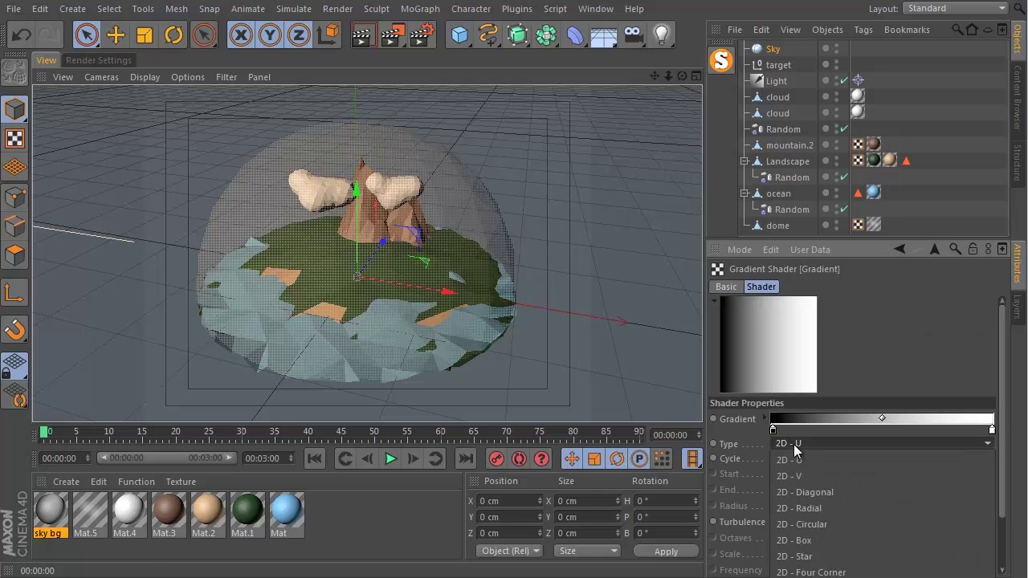
{"action": "left_click", "coordinate": [798, 524]}
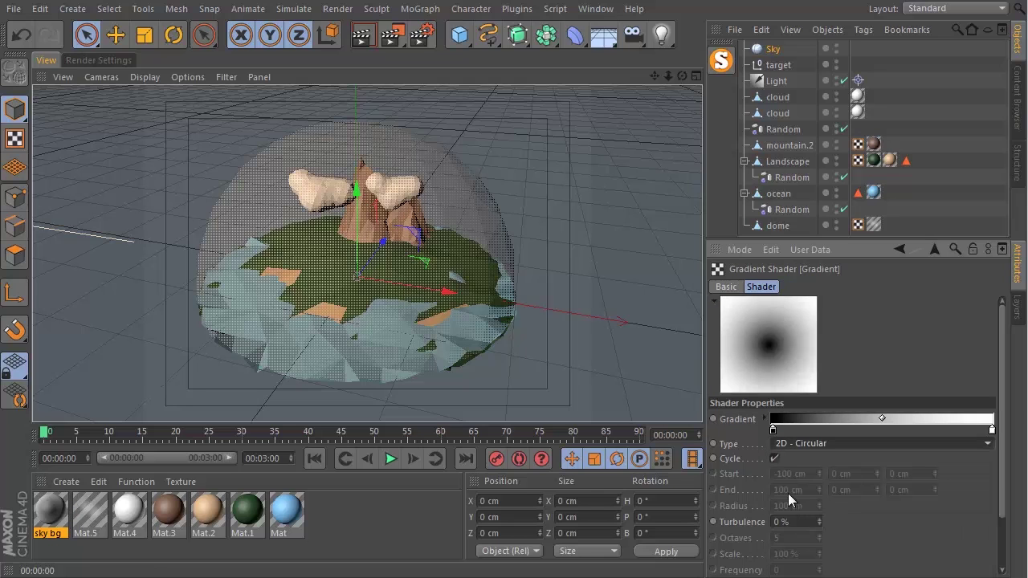
Step: Color the circular gradient's start knot white and its end knot medium gray
{"action": "double_click", "coordinate": [775, 432]}
{"action": "left_click", "coordinate": [748, 509]}
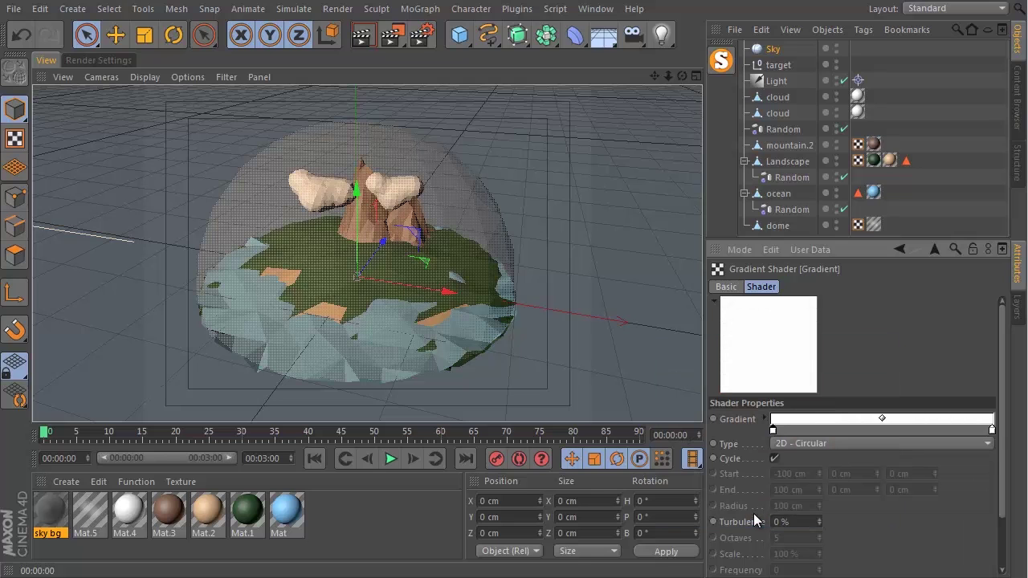
{"action": "double_click", "coordinate": [992, 431]}
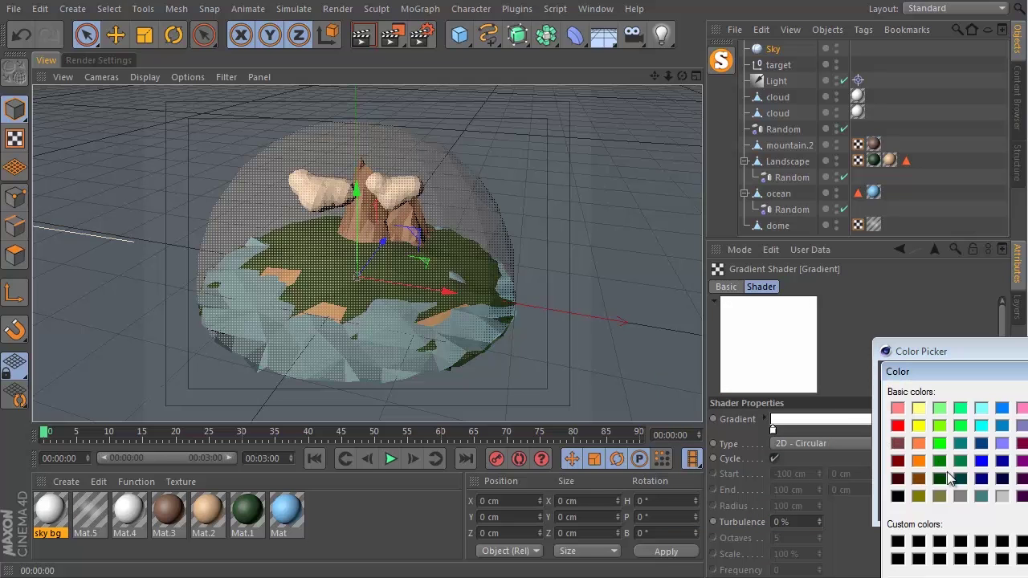
{"action": "left_click_drag", "start_coordinate": [938, 365], "coordinate": [756, 201]}
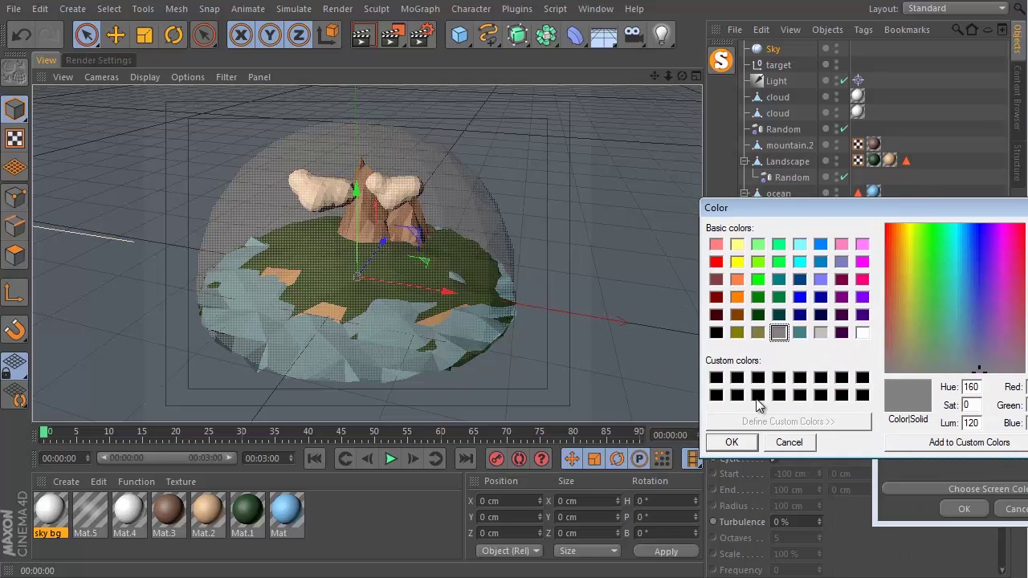
{"action": "left_click", "coordinate": [732, 443]}
{"action": "left_click", "coordinate": [955, 509]}
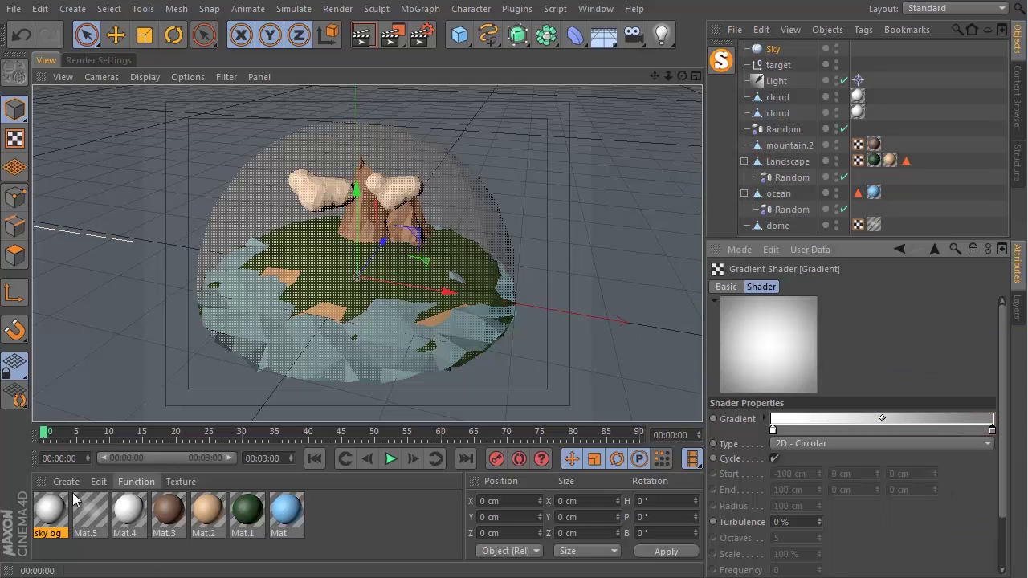
Step: Apply the sky bg material to the Sky object and set its texture projection to Frontal
{"action": "left_click_drag", "start_coordinate": [53, 522], "coordinate": [761, 50]}
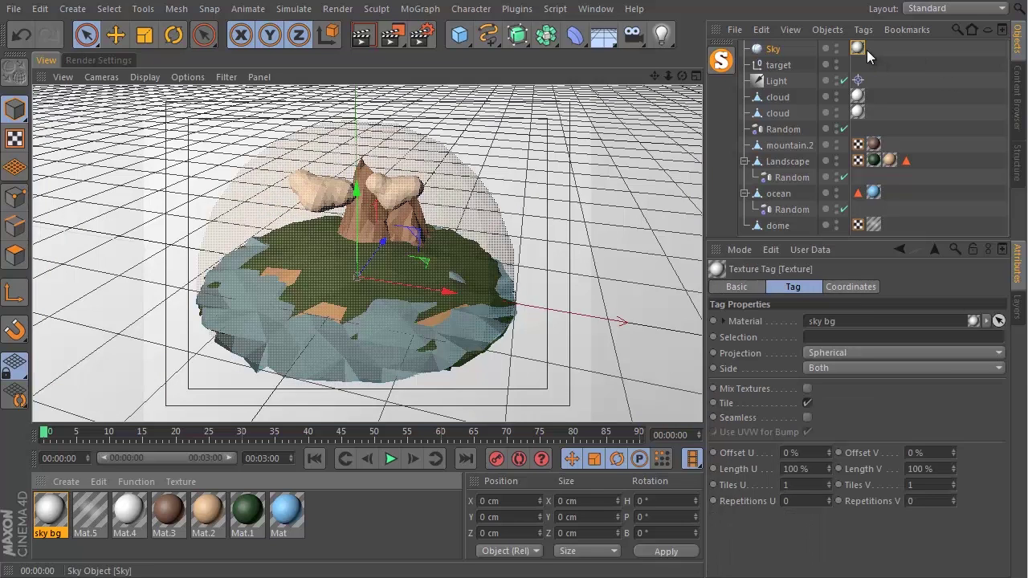
{"action": "left_click", "coordinate": [854, 351]}
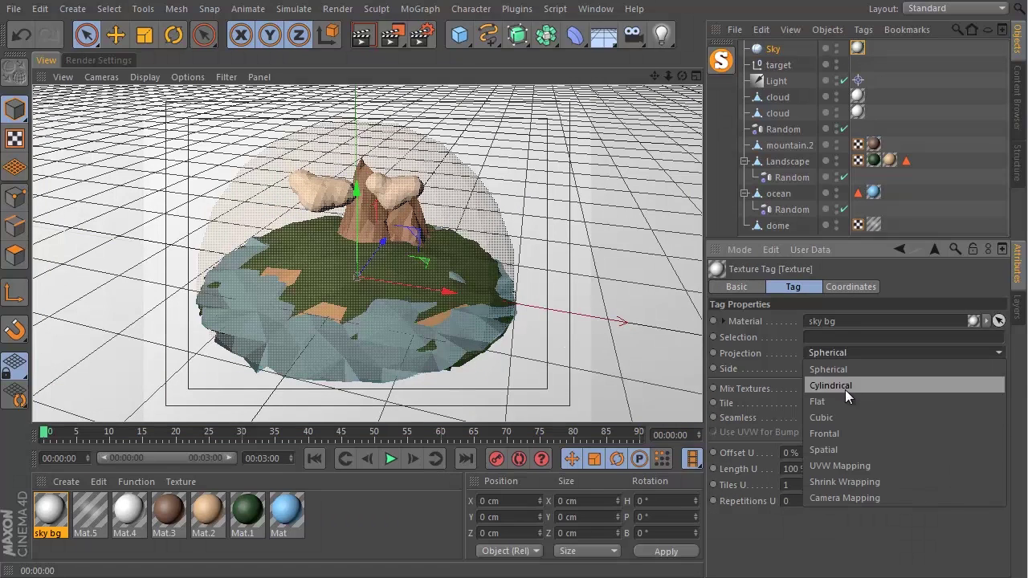
{"action": "left_click", "coordinate": [836, 431]}
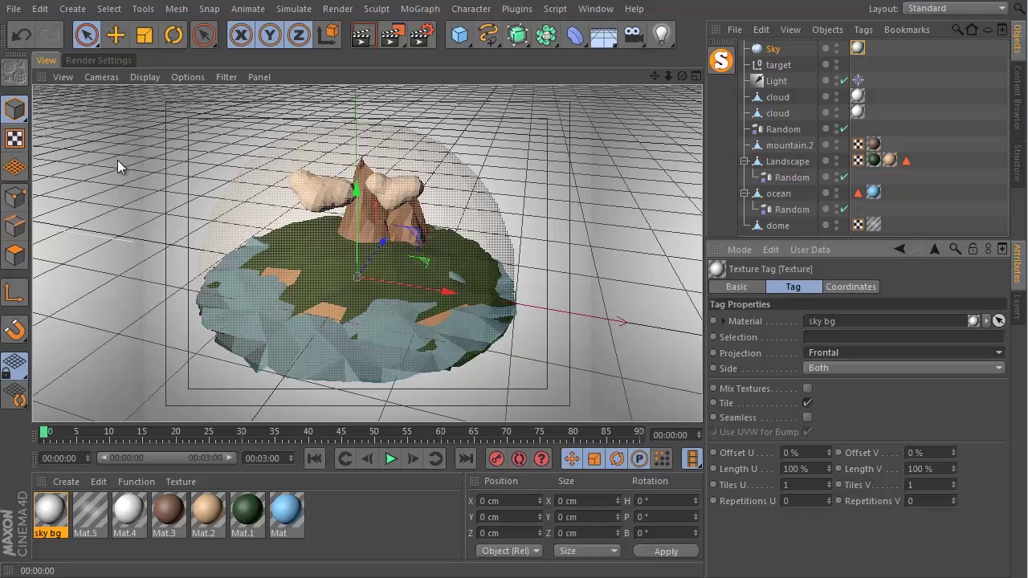
Step: Set the render output's film aspect to HDTV (16:9) and return to the scene view
{"action": "left_click", "coordinate": [109, 65]}
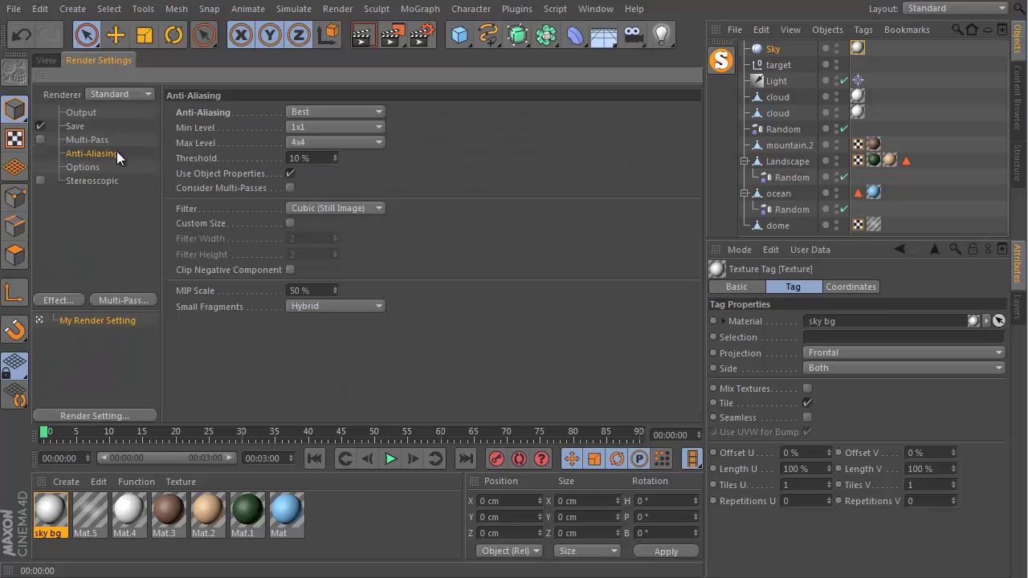
{"action": "left_click", "coordinate": [88, 112]}
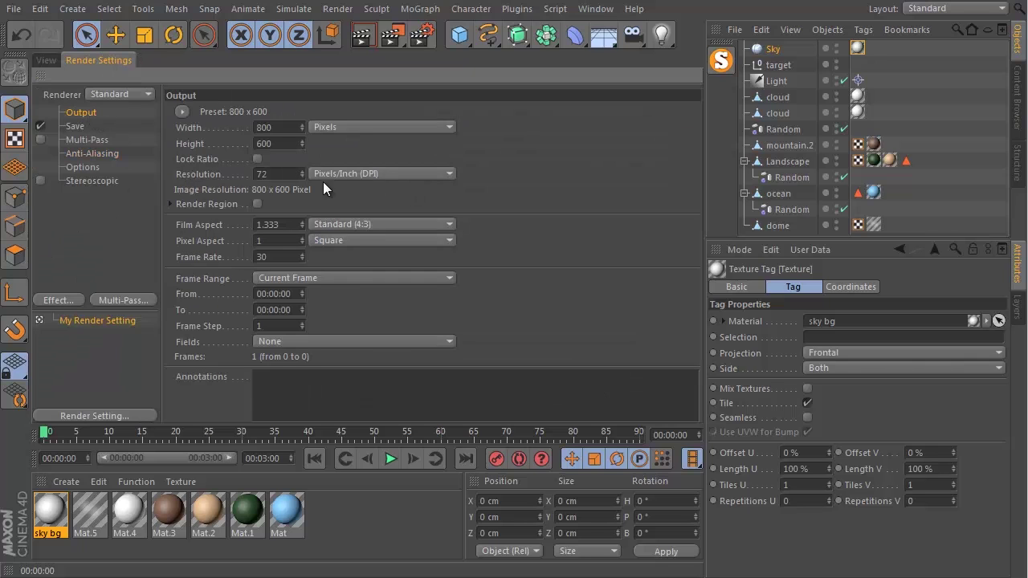
{"action": "left_click", "coordinate": [340, 224]}
{"action": "left_click", "coordinate": [362, 288]}
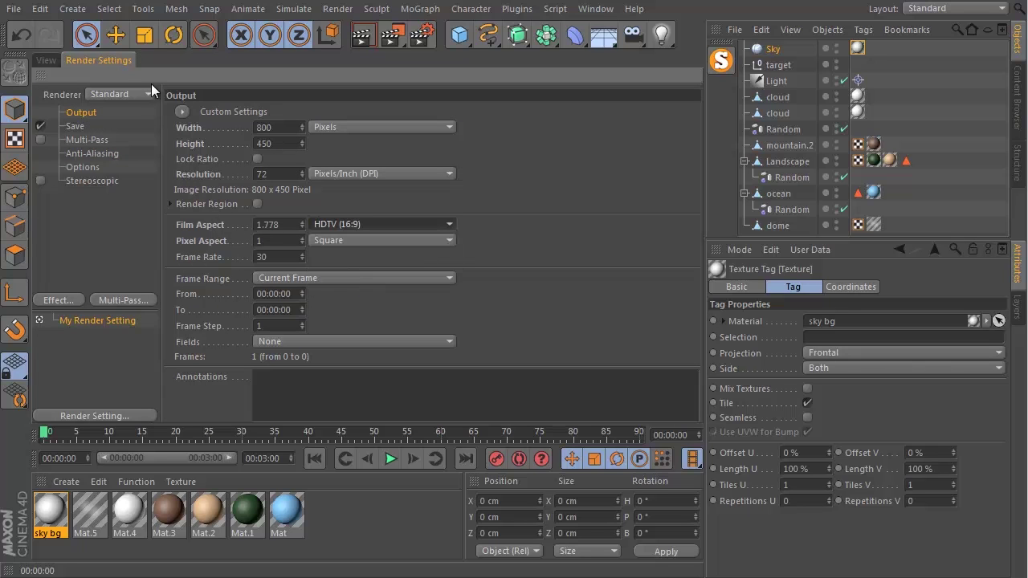
{"action": "left_click", "coordinate": [46, 60]}
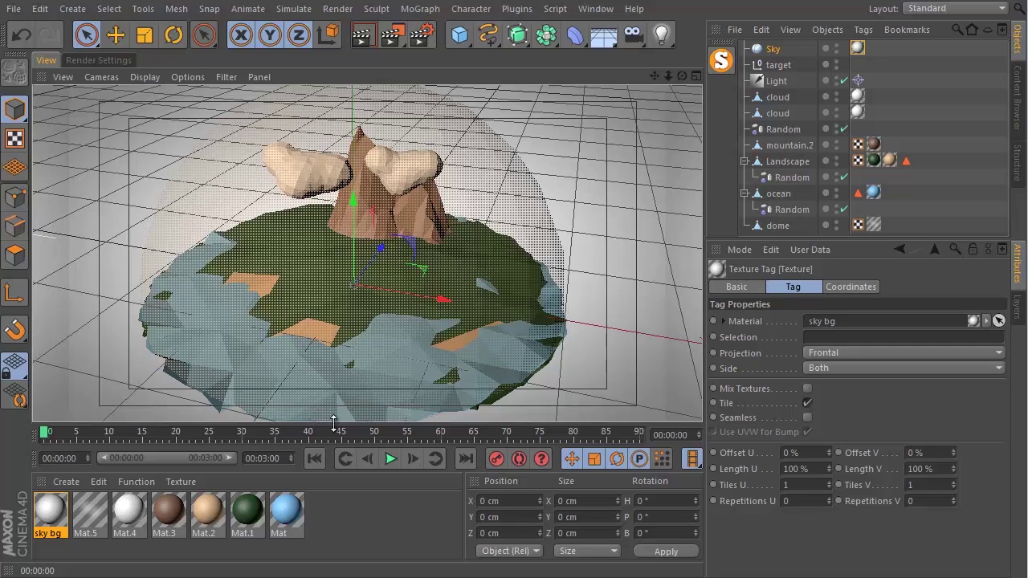
Step: Widen the object and attribute area beside the viewport and render the reframed island view
{"action": "left_click_drag", "start_coordinate": [707, 308], "coordinate": [634, 311]}
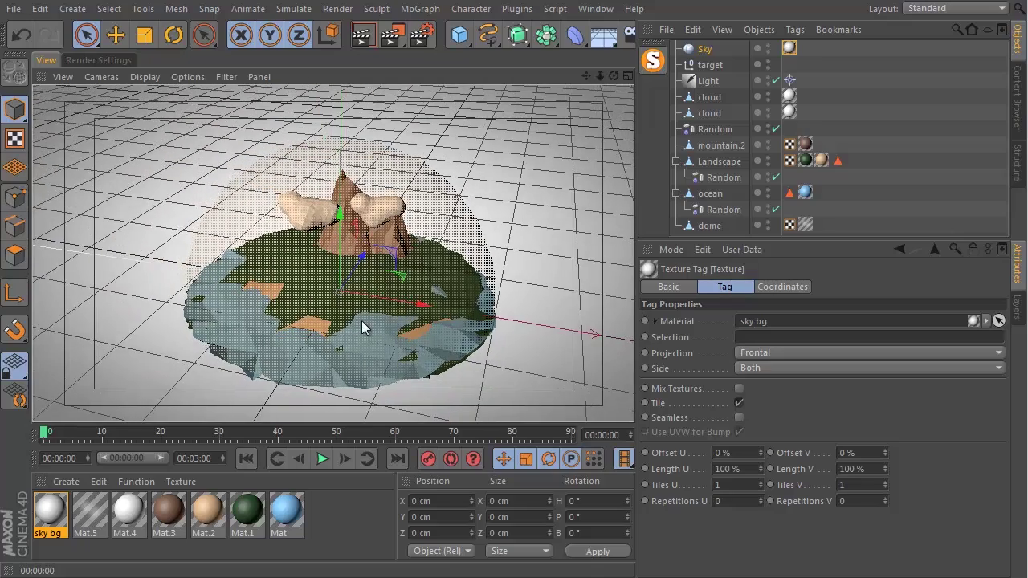
{"action": "middle_click_drag", "start_coordinate": [380, 327], "coordinate": [342, 311], "text": "alt"}
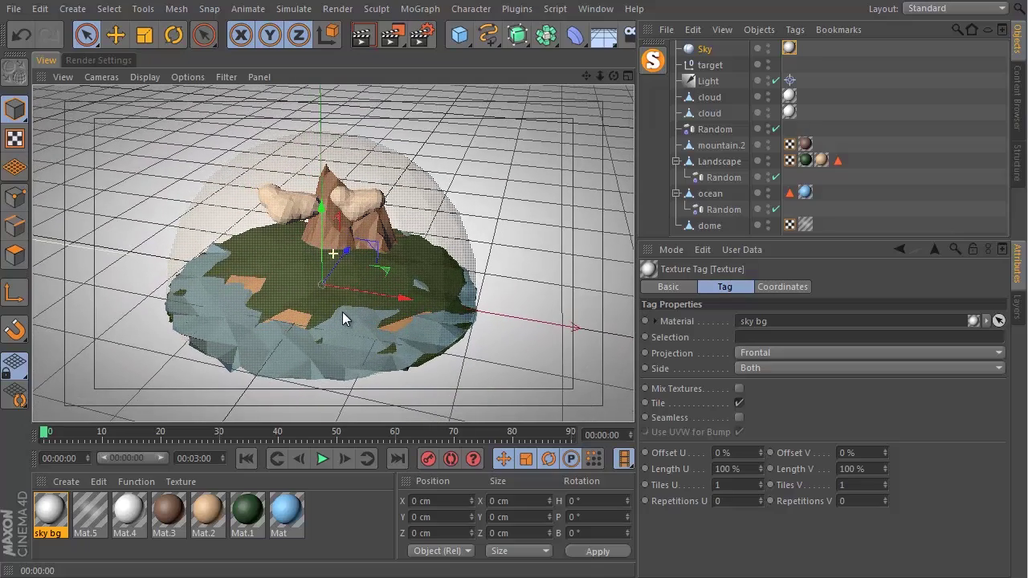
{"action": "left_click_drag", "start_coordinate": [637, 192], "coordinate": [632, 221]}
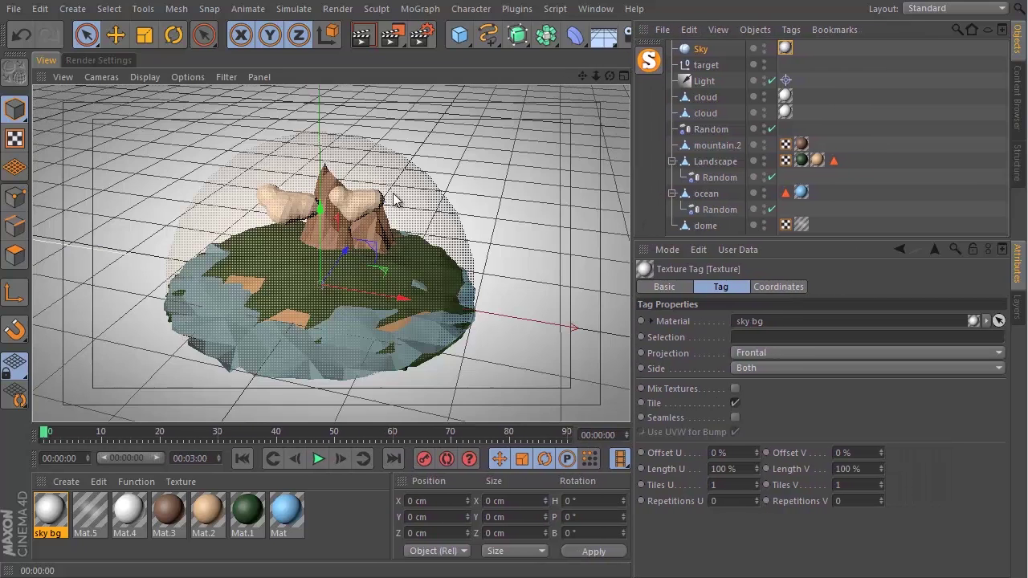
{"action": "left_click", "coordinate": [362, 39]}
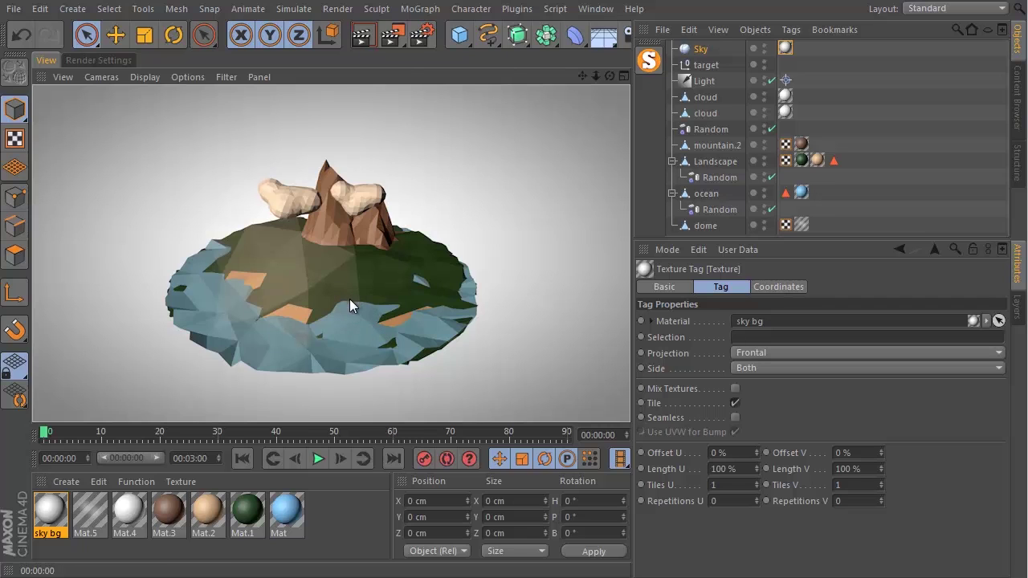
Step: Set the light's shadow type to Raytraced (Hard) and render the island from the mountain's shaded side
{"action": "left_click_drag", "start_coordinate": [342, 317], "coordinate": [376, 304], "text": "alt"}
{"action": "left_click", "coordinate": [710, 83]}
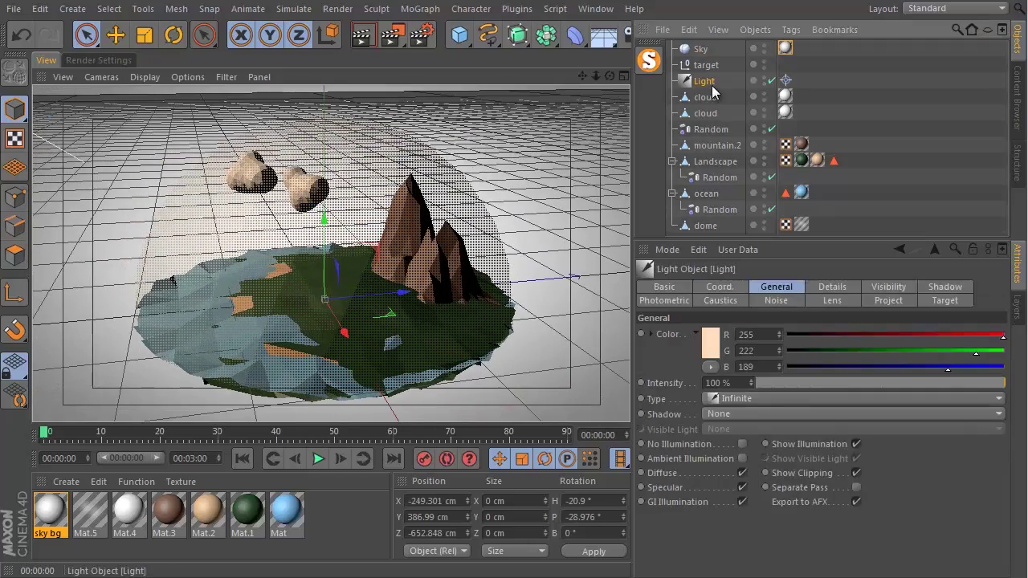
{"action": "left_click", "coordinate": [732, 414]}
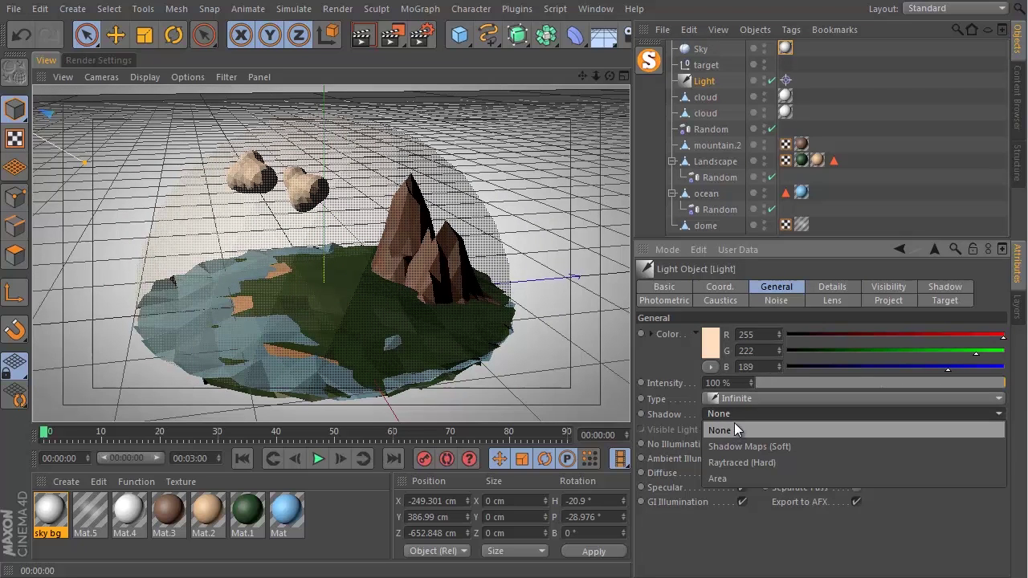
{"action": "left_click", "coordinate": [732, 462]}
{"action": "left_click_drag", "start_coordinate": [416, 304], "coordinate": [377, 297], "text": "alt"}
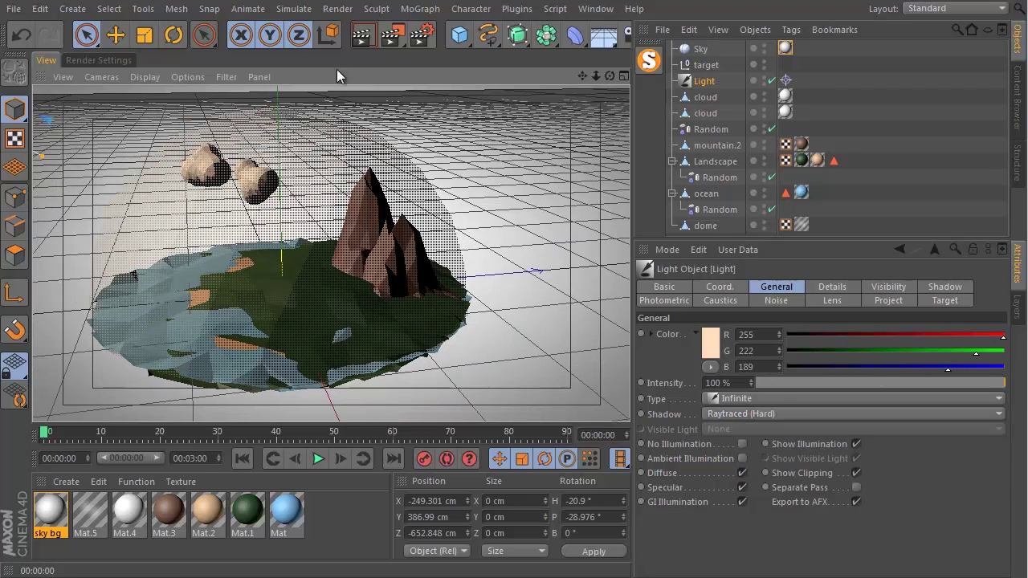
{"action": "left_click", "coordinate": [361, 44]}
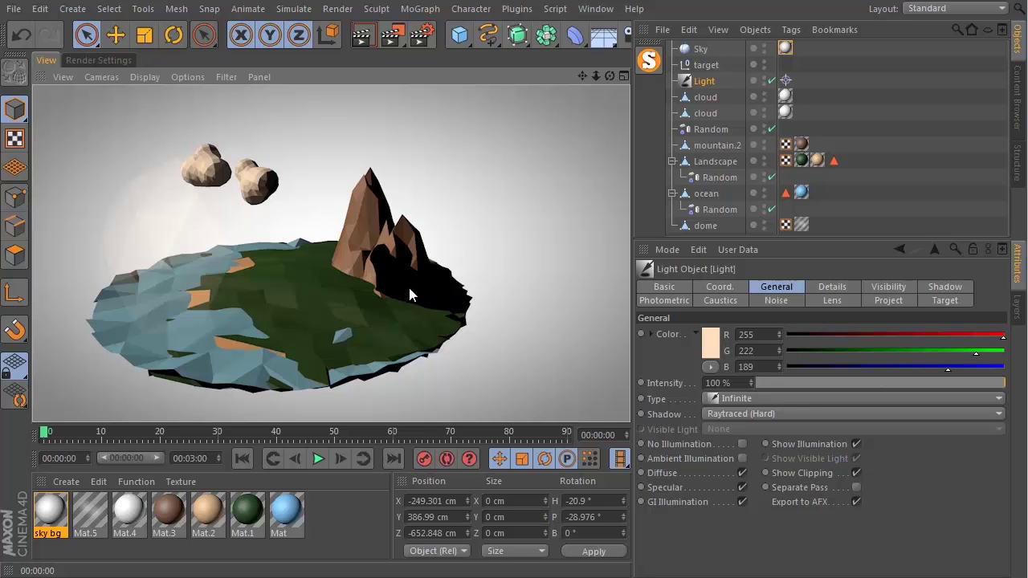
Step: Set the light's shadow density to 65% and render the view
{"action": "left_click", "coordinate": [945, 289]}
{"action": "left_click_drag", "start_coordinate": [767, 356], "coordinate": [680, 358]}
{"action": "type", "text": "65"}
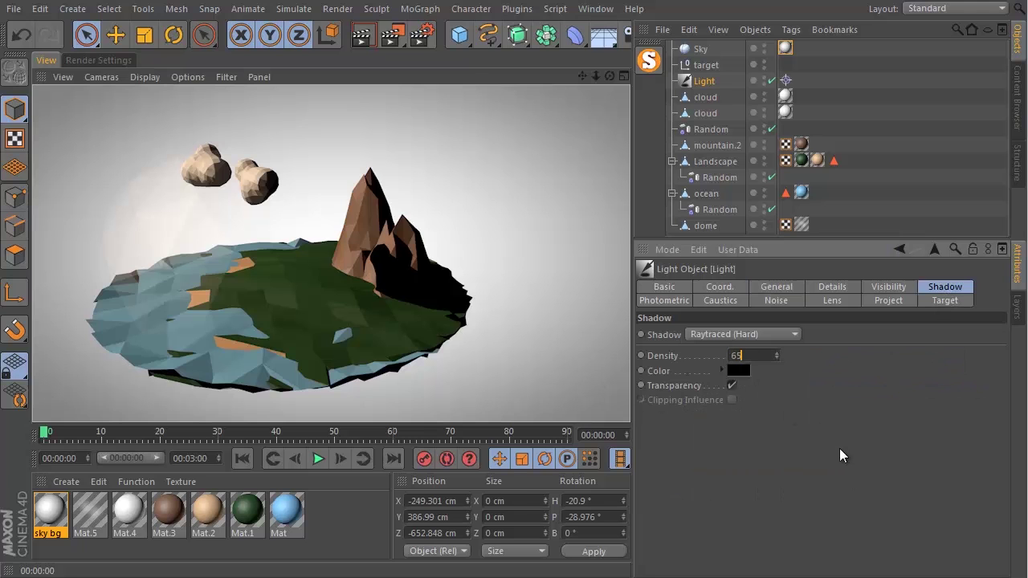
{"action": "key", "text": "Return"}
{"action": "left_click", "coordinate": [362, 34]}
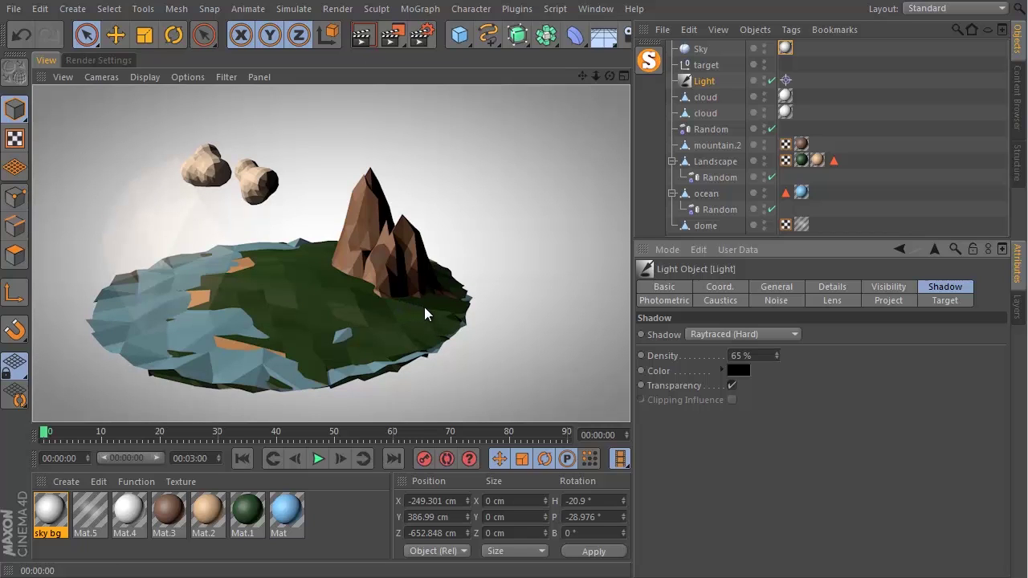
Step: Set the render's anti-aliasing threshold to 5% and render the view
{"action": "left_click", "coordinate": [421, 35]}
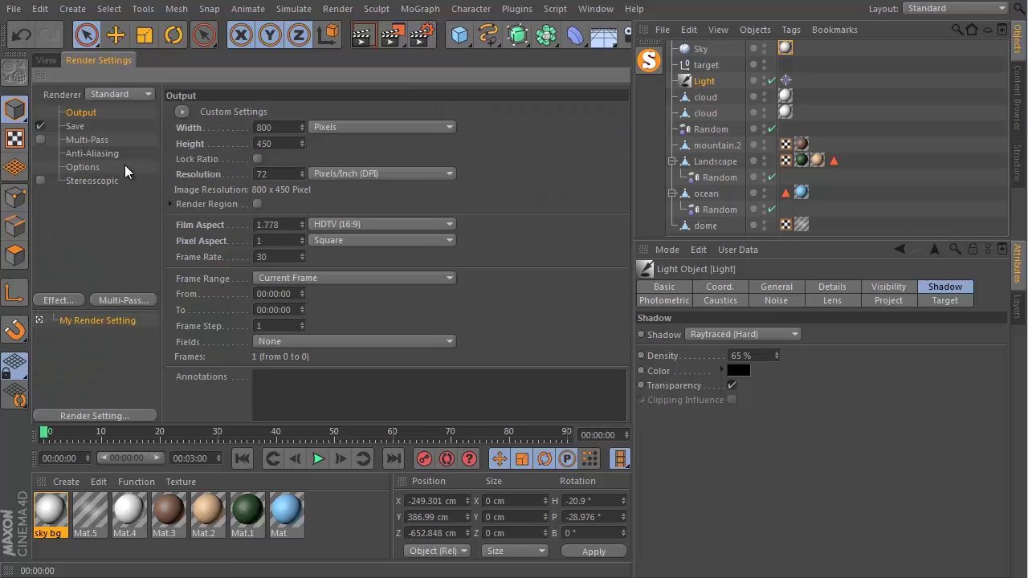
{"action": "left_click", "coordinate": [91, 154]}
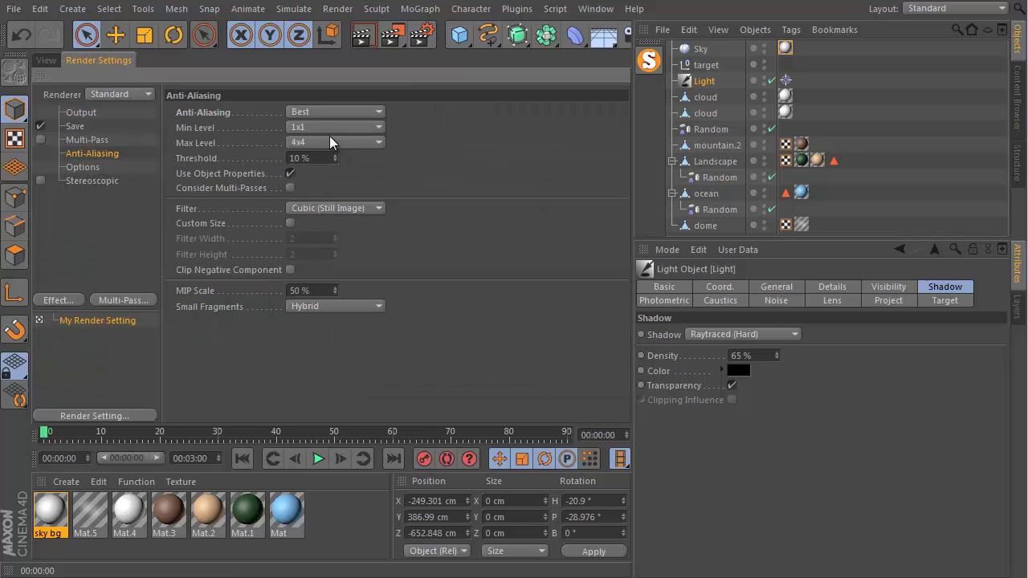
{"action": "double_click", "coordinate": [302, 158]}
{"action": "type", "text": "5"}
{"action": "key", "text": "Return"}
{"action": "left_click", "coordinate": [46, 61]}
{"action": "left_click", "coordinate": [363, 34]}
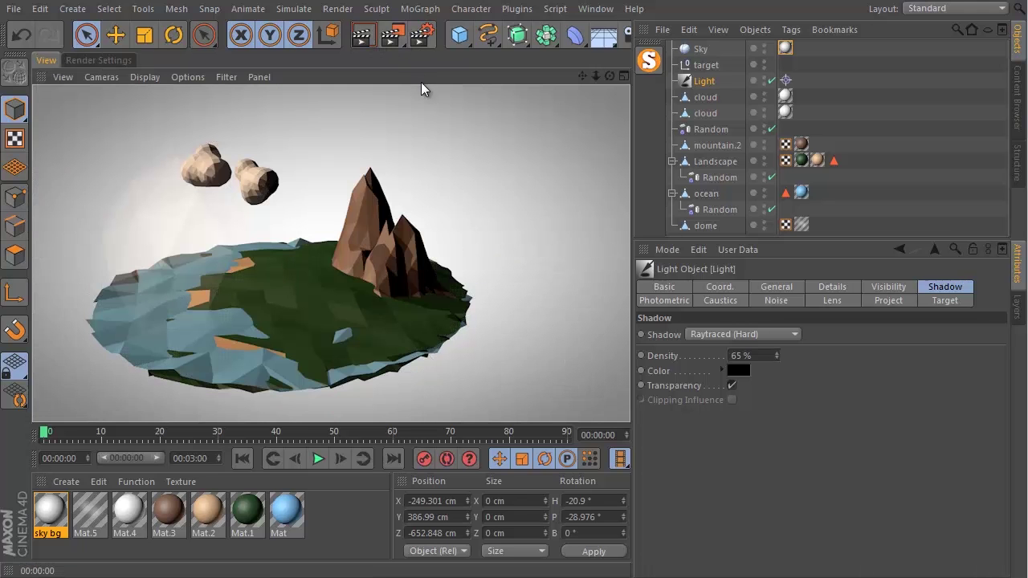
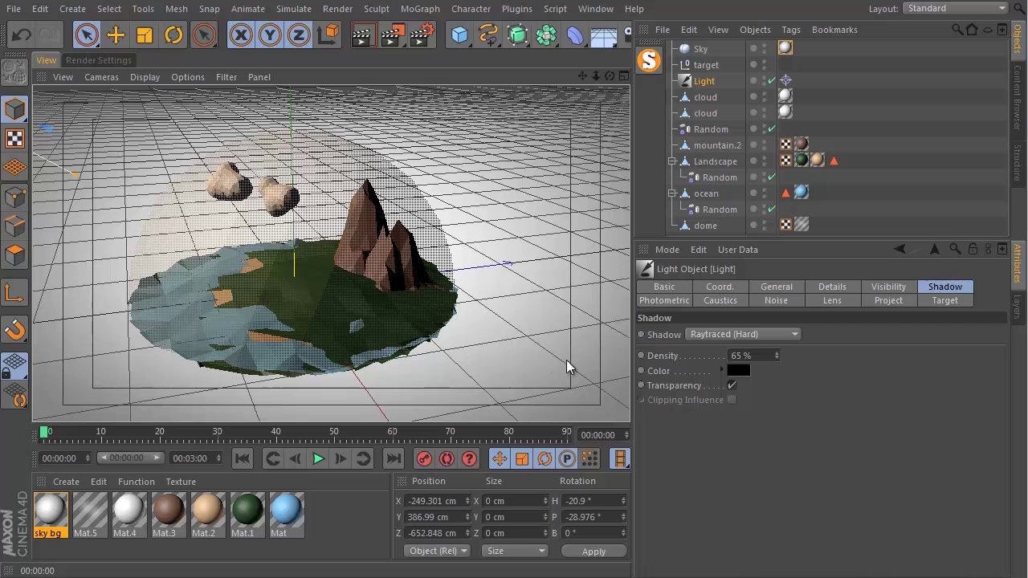
Step: Add the Global Illumination effect to the render settings and set its diffuse depth to 2
{"action": "left_click", "coordinate": [419, 37]}
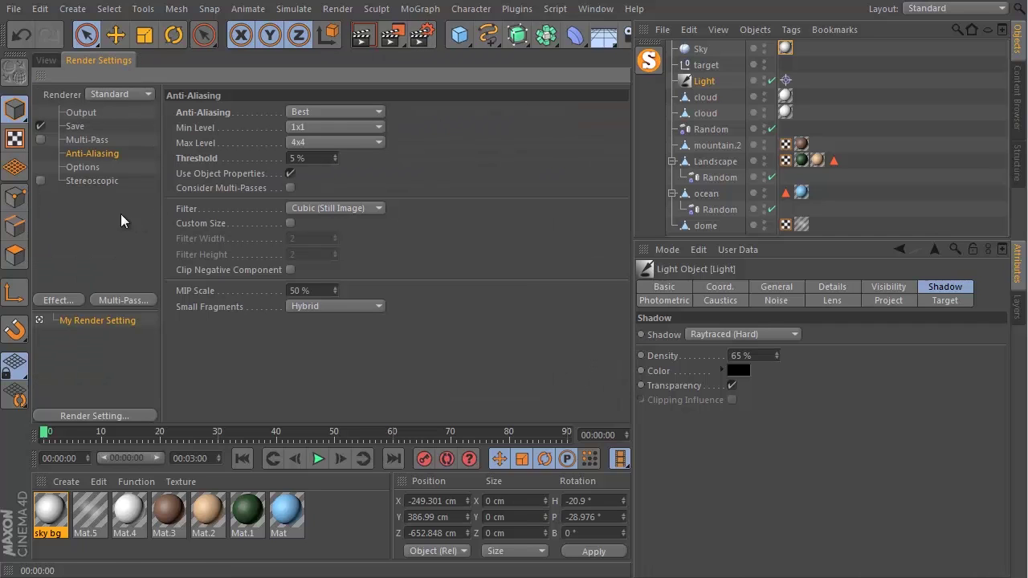
{"action": "left_click", "coordinate": [56, 299]}
{"action": "left_click", "coordinate": [131, 485]}
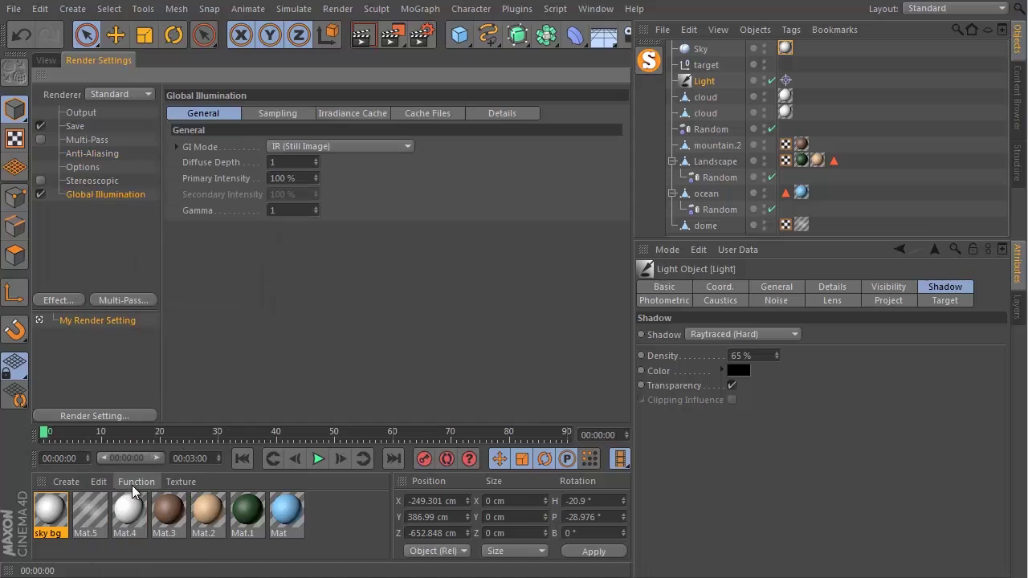
{"action": "left_click", "coordinate": [288, 163]}
{"action": "type", "text": "2"}
{"action": "key", "text": "Return"}
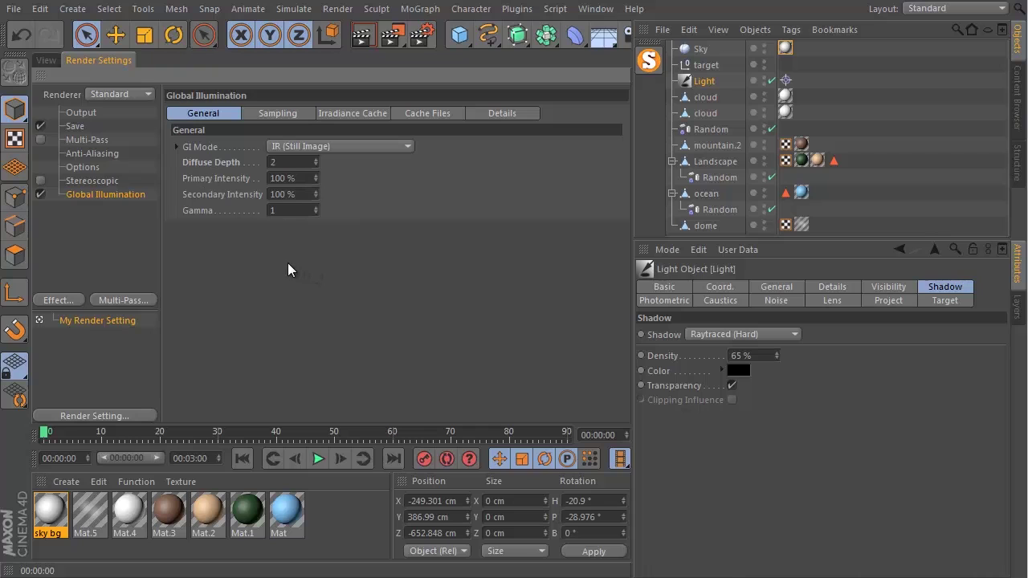
Step: Set the Global Illumination samples to Low and the irradiance cache record density to Low
{"action": "left_click", "coordinate": [281, 114]}
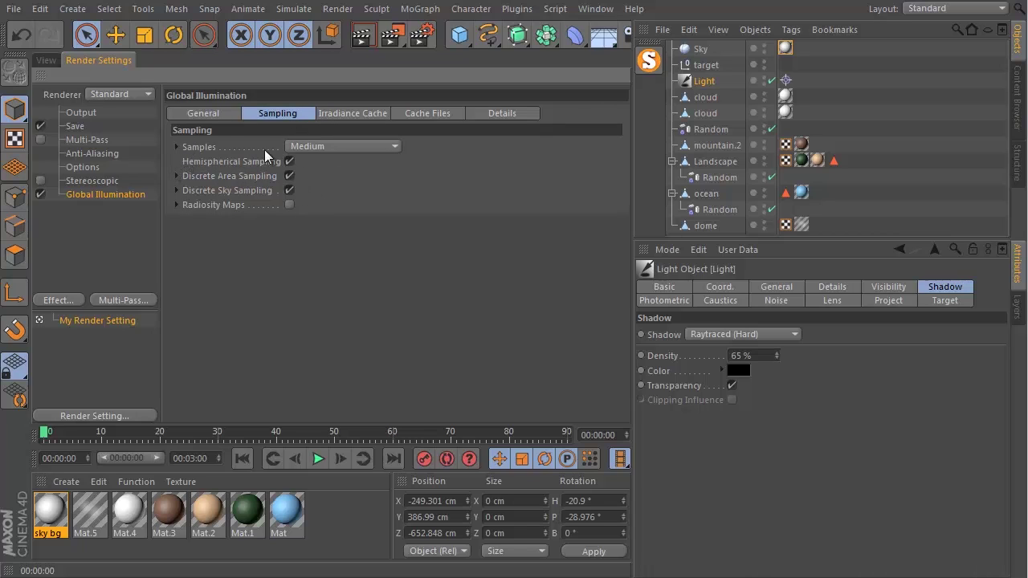
{"action": "left_click", "coordinate": [297, 146]}
{"action": "left_click", "coordinate": [309, 199]}
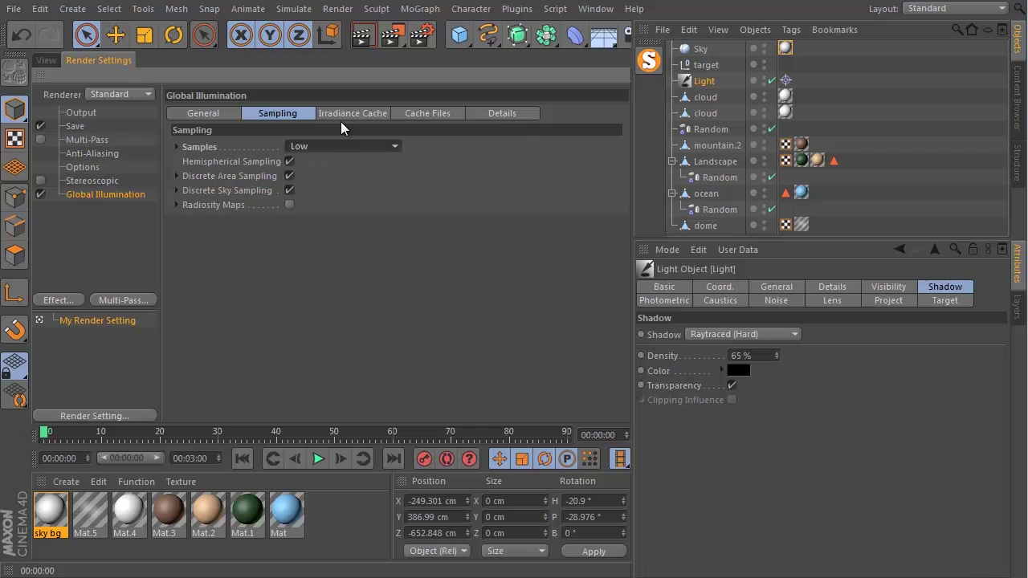
{"action": "left_click", "coordinate": [348, 114]}
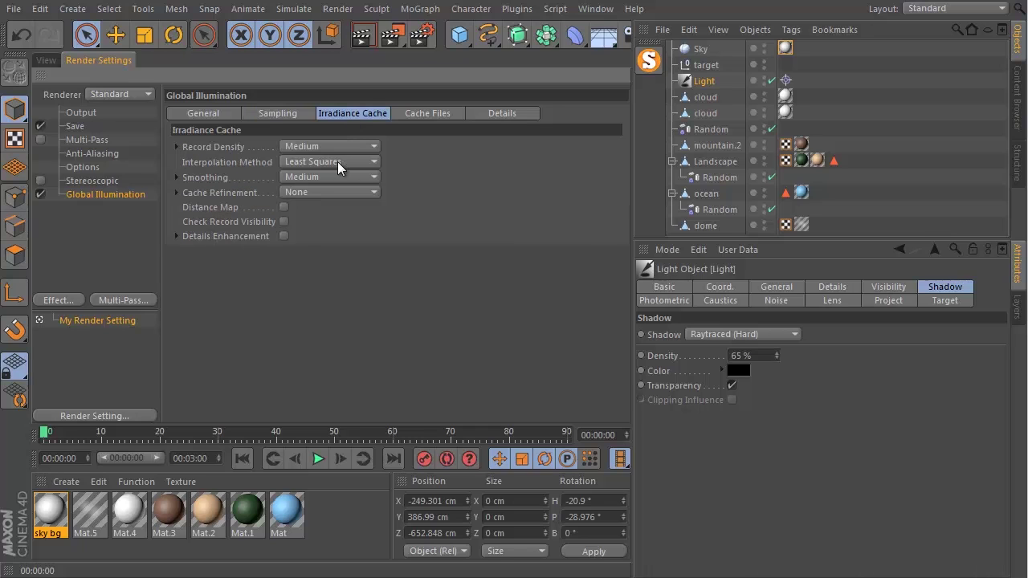
{"action": "left_click", "coordinate": [297, 150]}
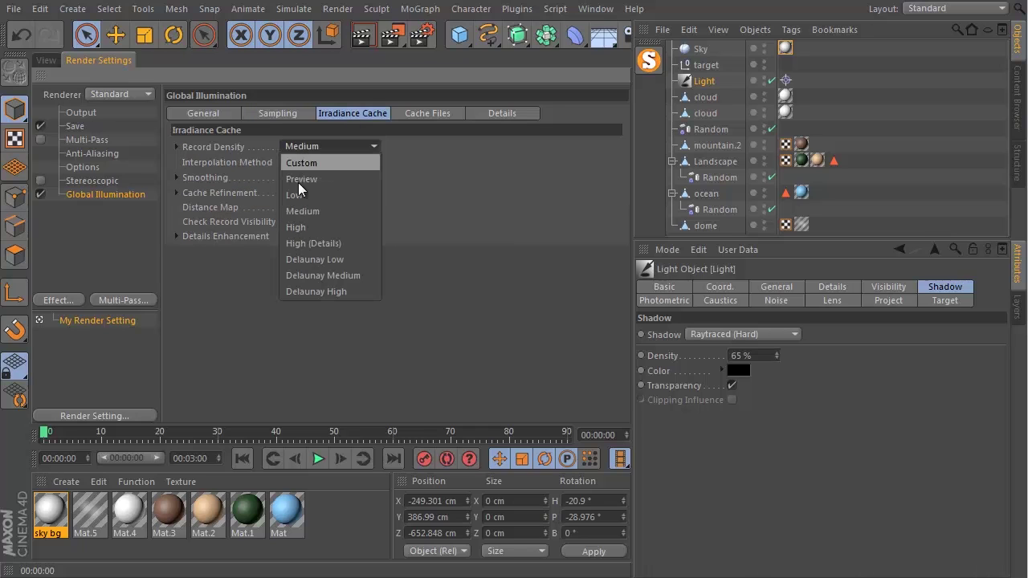
{"action": "left_click", "coordinate": [303, 195]}
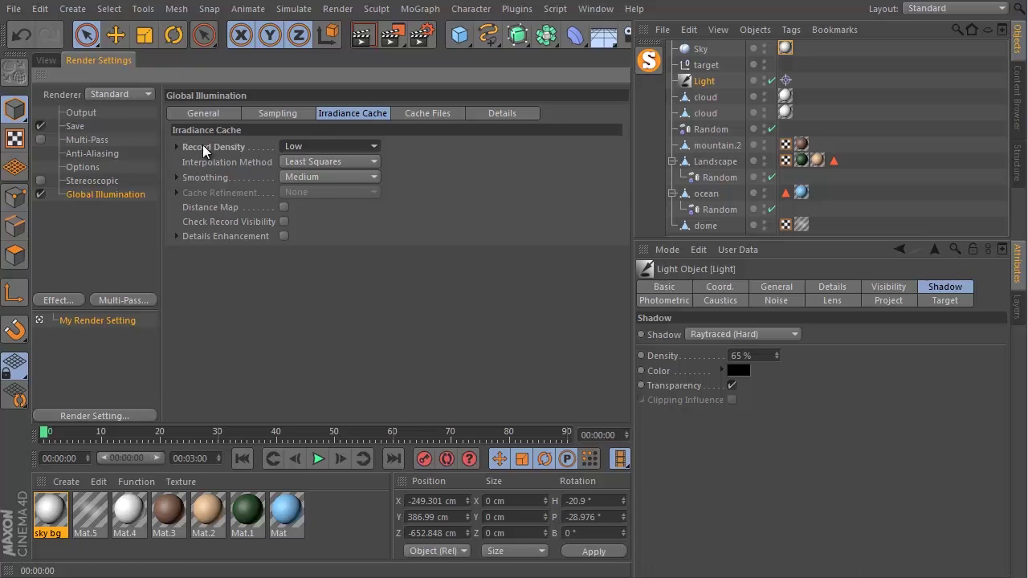
Step: Return to the scene view and render the island with Global Illumination
{"action": "left_click", "coordinate": [46, 60]}
{"action": "scroll", "coordinate": [353, 333], "scroll_direction": "down", "scroll_amount": 5}
{"action": "scroll", "coordinate": [390, 329], "scroll_direction": "up", "scroll_amount": 2}
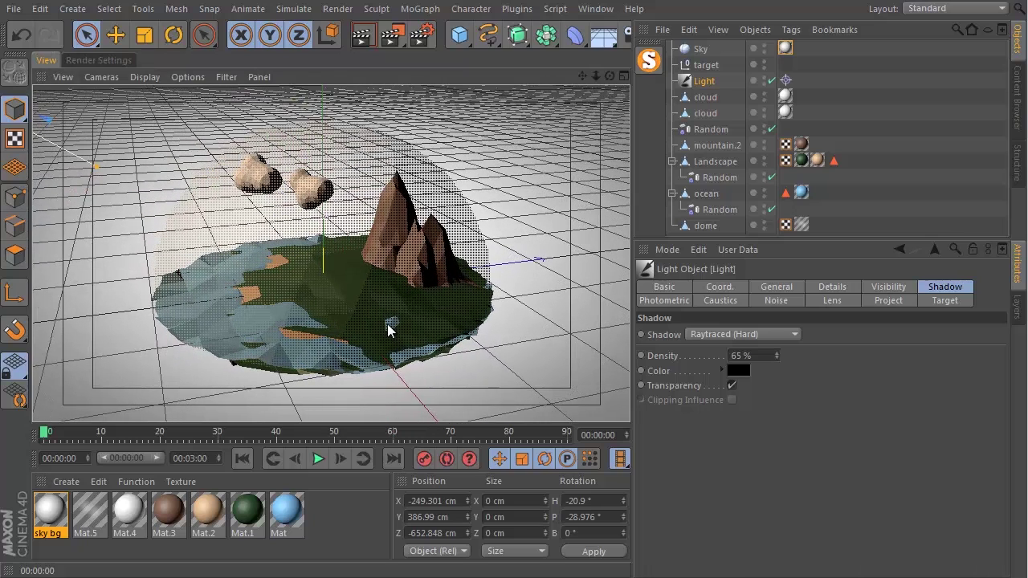
{"action": "left_click", "coordinate": [363, 35]}
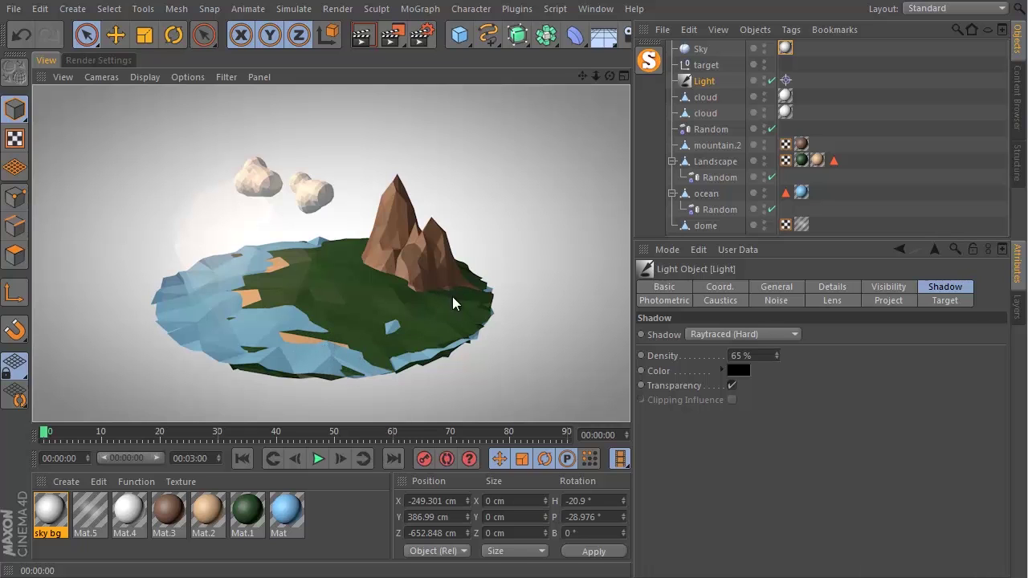
Step: Set the light's shadow density to 85% and render the view
{"action": "left_click", "coordinate": [761, 356]}
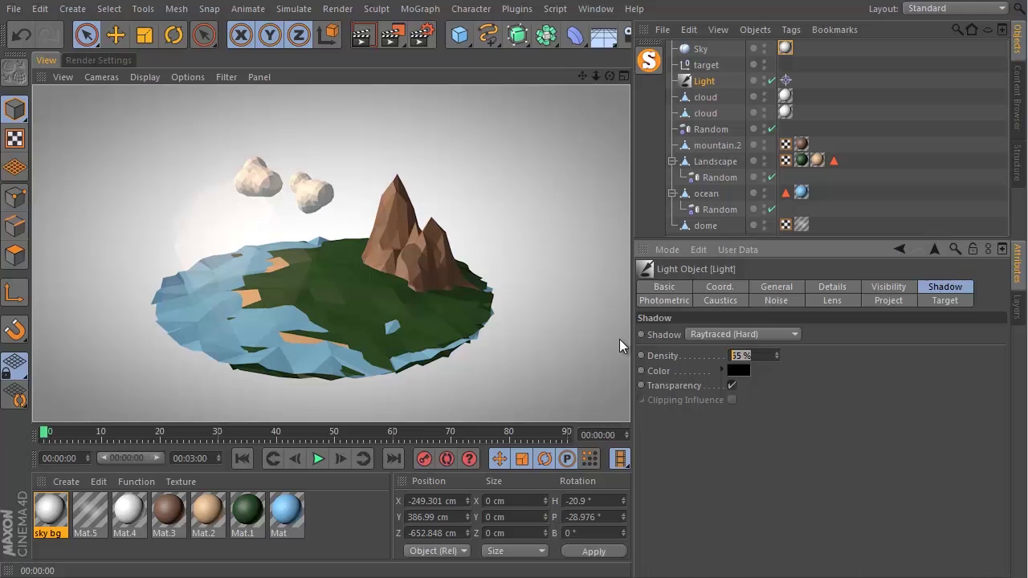
{"action": "type", "text": "85"}
{"action": "key", "text": "Return"}
{"action": "left_click", "coordinate": [362, 35]}
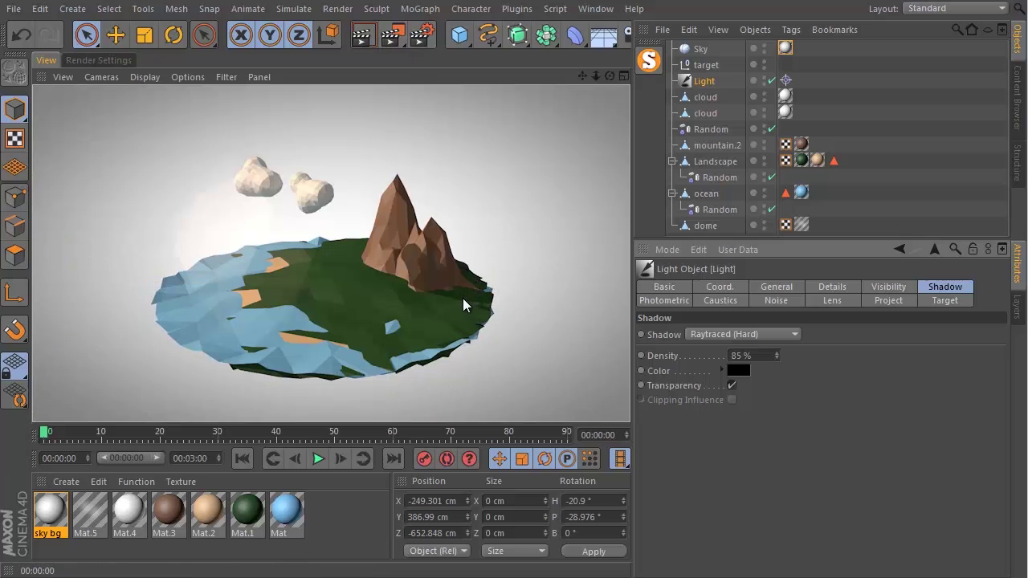
Step: Change the light's shadow color to a very dark blue and render the view
{"action": "left_click", "coordinate": [740, 371]}
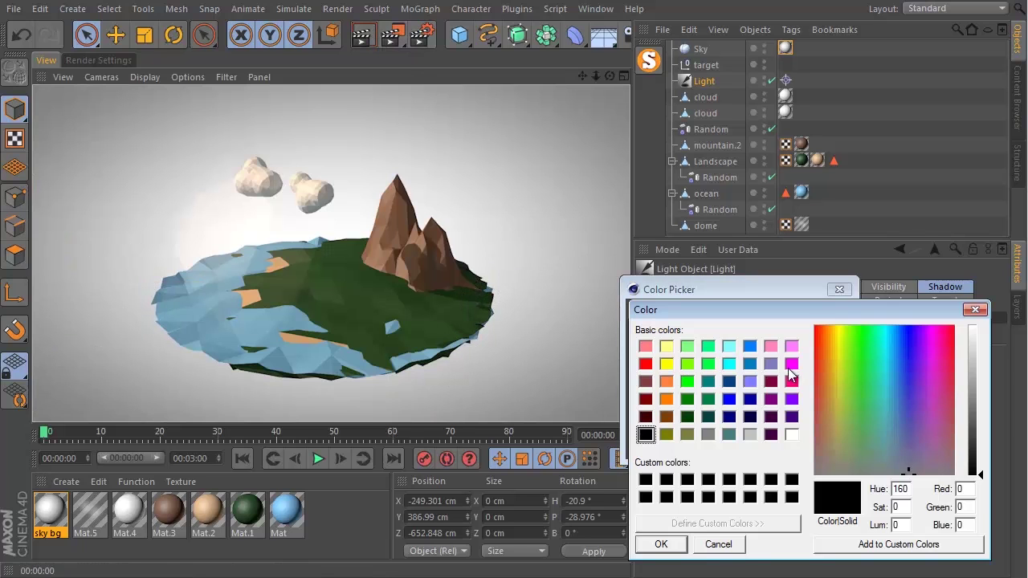
{"action": "left_click", "coordinate": [748, 345]}
{"action": "left_click", "coordinate": [661, 544]}
{"action": "mouse_move", "coordinate": [721, 393]}
{"action": "left_mouse_down"}
{"action": "mouse_move", "coordinate": [716, 383]}
{"action": "mouse_move", "coordinate": [735, 390]}
{"action": "left_mouse_up"}
{"action": "left_click", "coordinate": [710, 448]}
{"action": "left_click", "coordinate": [369, 45]}
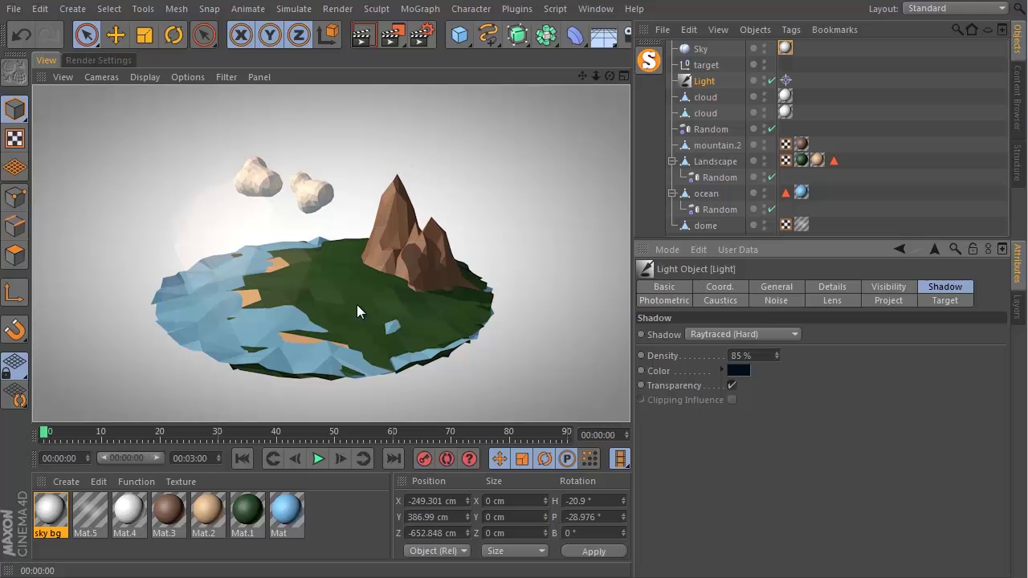
Step: Set the specular width of the dome's material Mat.5 to 65%
{"action": "double_click", "coordinate": [90, 518]}
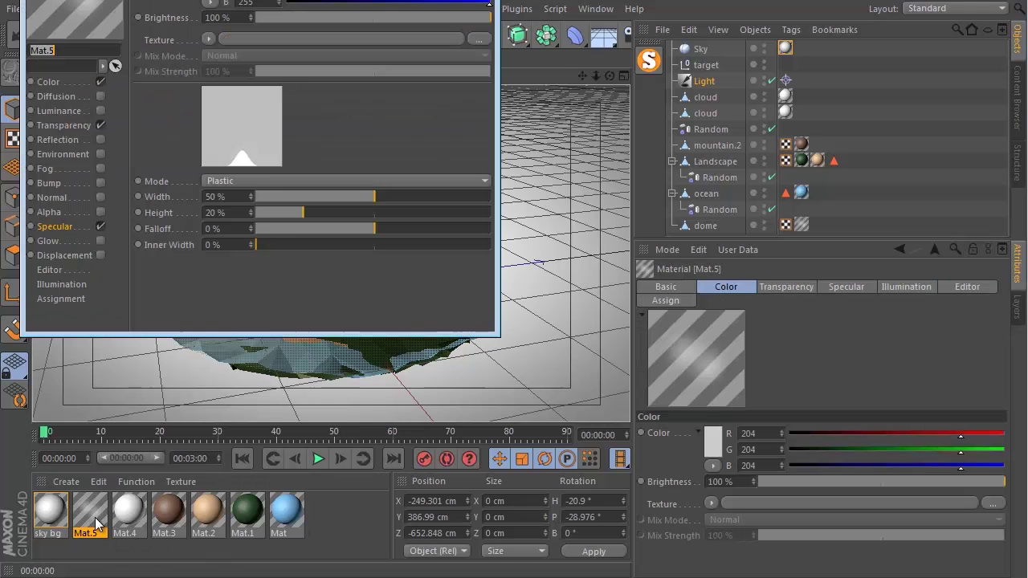
{"action": "left_click_drag", "start_coordinate": [233, 4], "coordinate": [765, 122]}
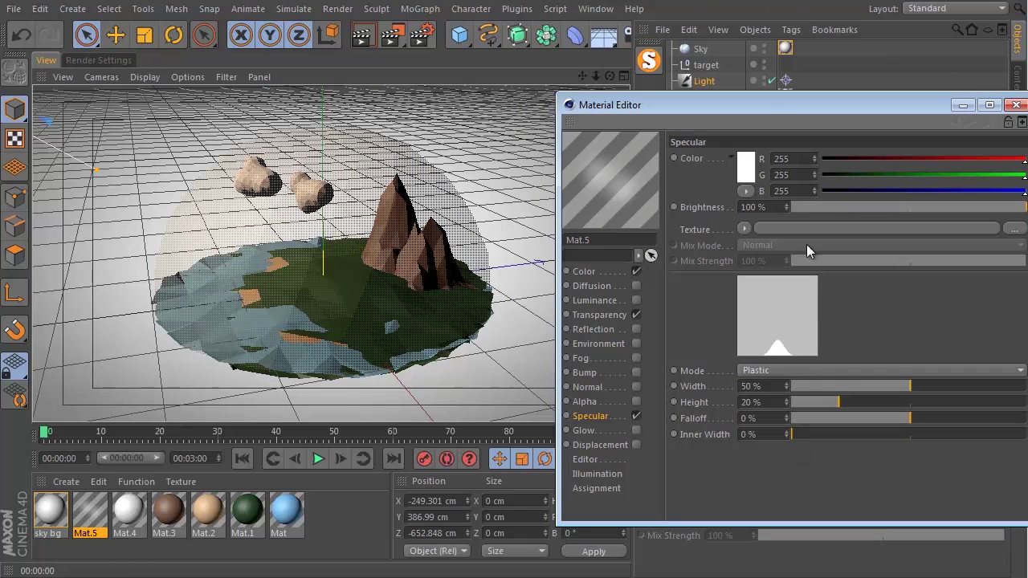
{"action": "double_click", "coordinate": [750, 386]}
{"action": "type", "text": "65"}
{"action": "key", "text": "Return"}
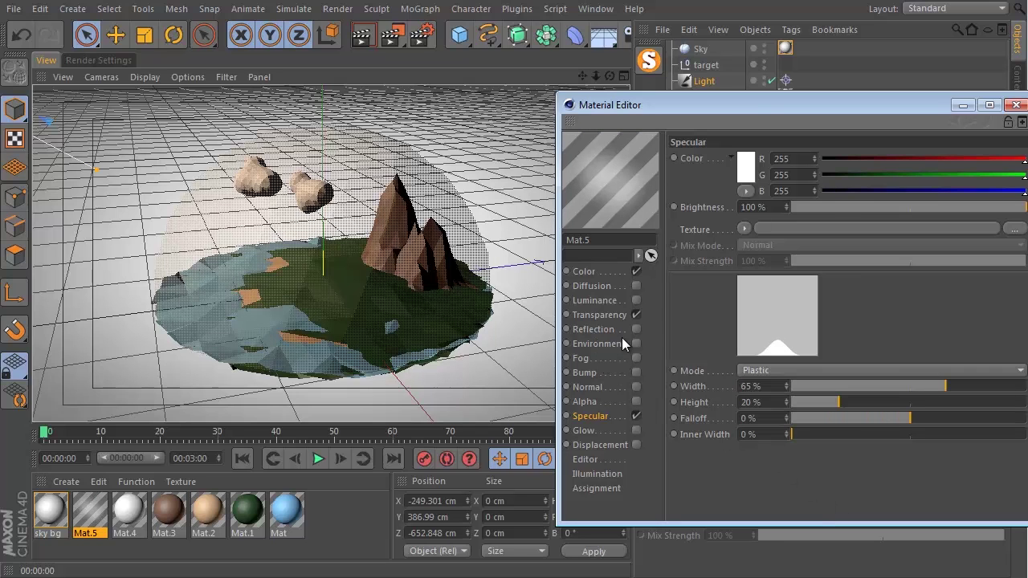
Step: Set the transparency brightness of the dome material to 95% and render the view
{"action": "left_click", "coordinate": [616, 315]}
{"action": "left_click_drag", "start_coordinate": [758, 103], "coordinate": [677, 113]}
{"action": "double_click", "coordinate": [729, 216]}
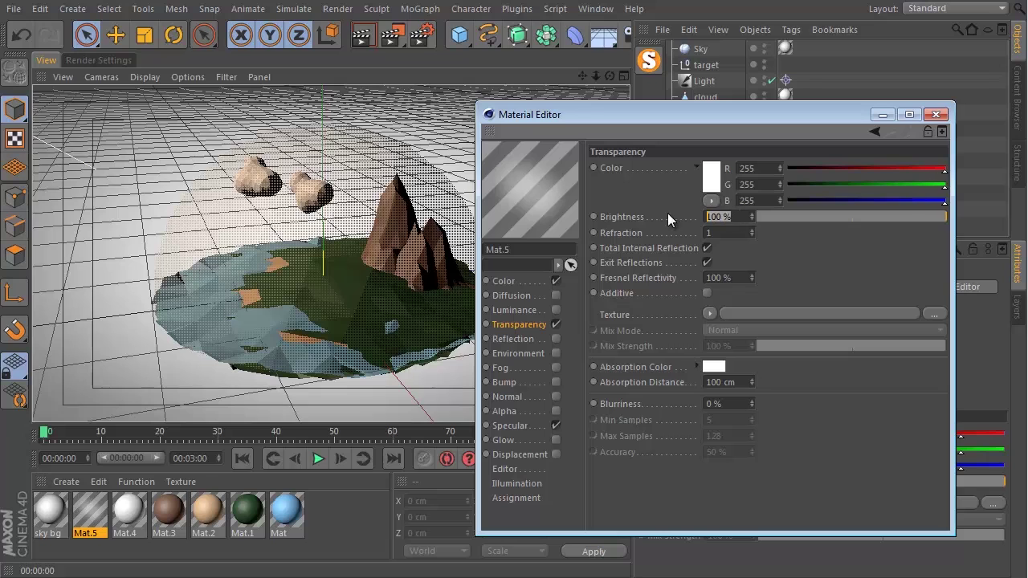
{"action": "type", "text": "95"}
{"action": "key", "text": "Return"}
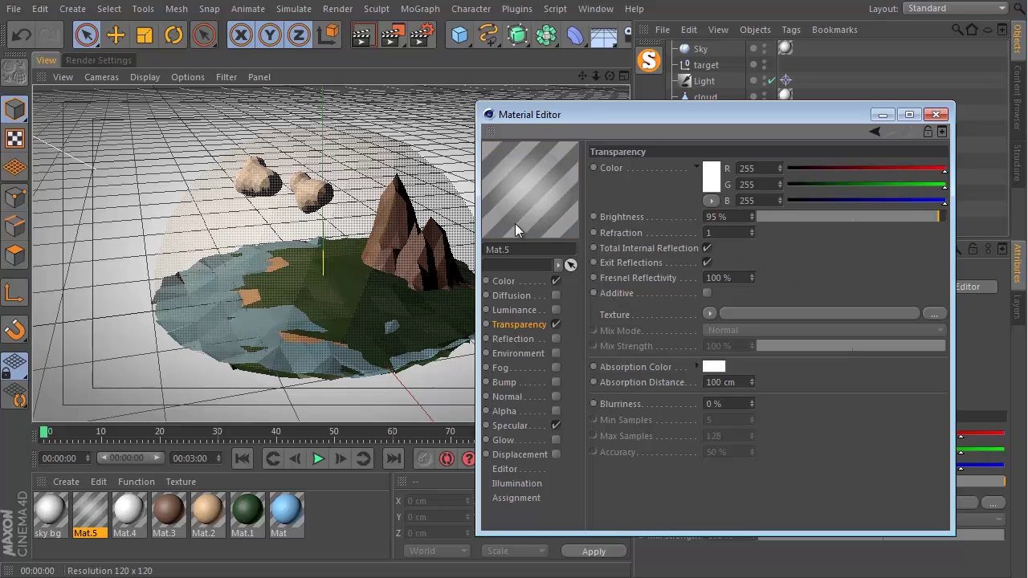
{"action": "left_click", "coordinate": [935, 114]}
{"action": "left_click", "coordinate": [360, 47]}
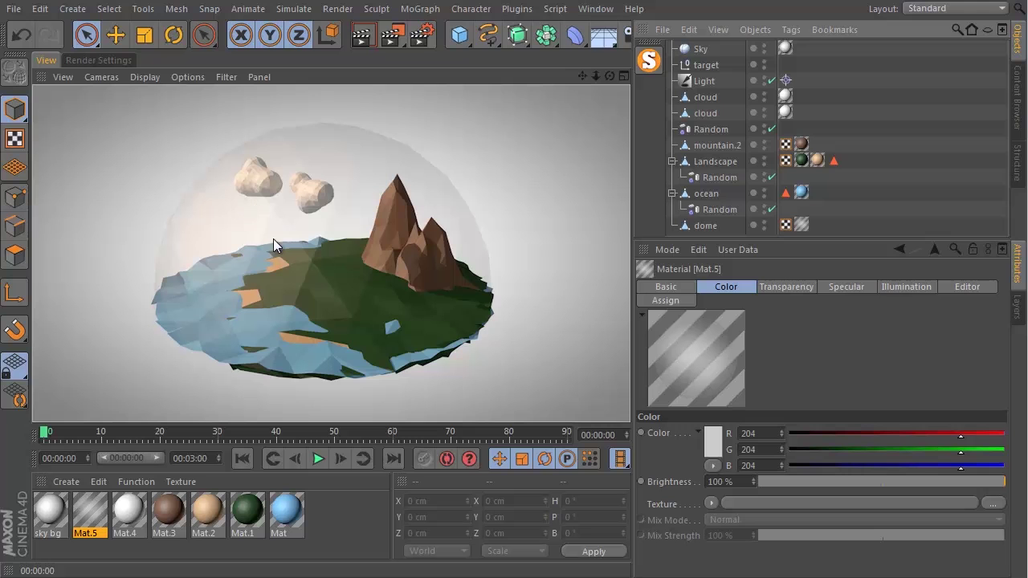
Step: Check the Global Illumination irradiance cache settings and render the island scene again
{"action": "left_click", "coordinate": [388, 336]}
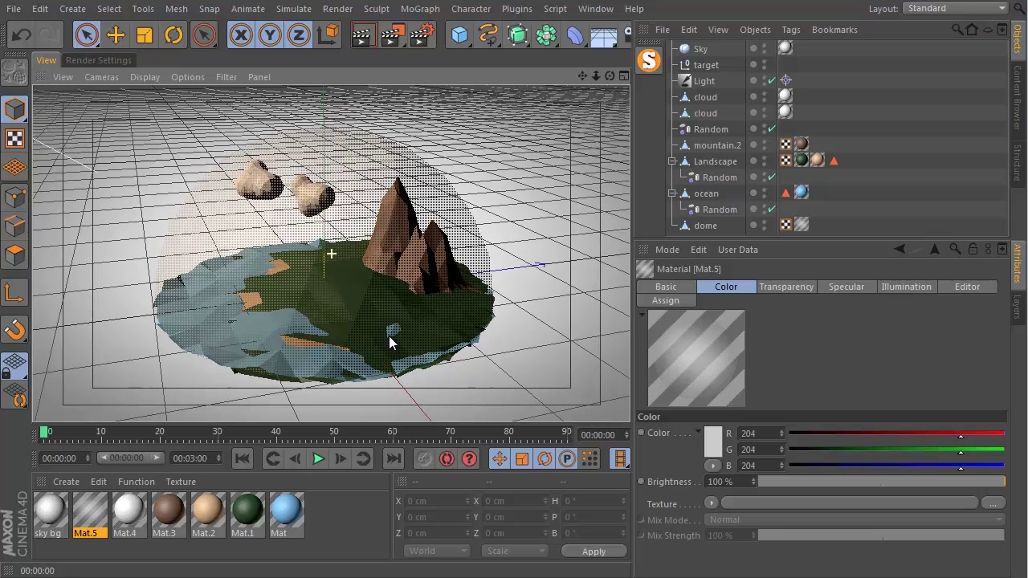
{"action": "left_click", "coordinate": [423, 34]}
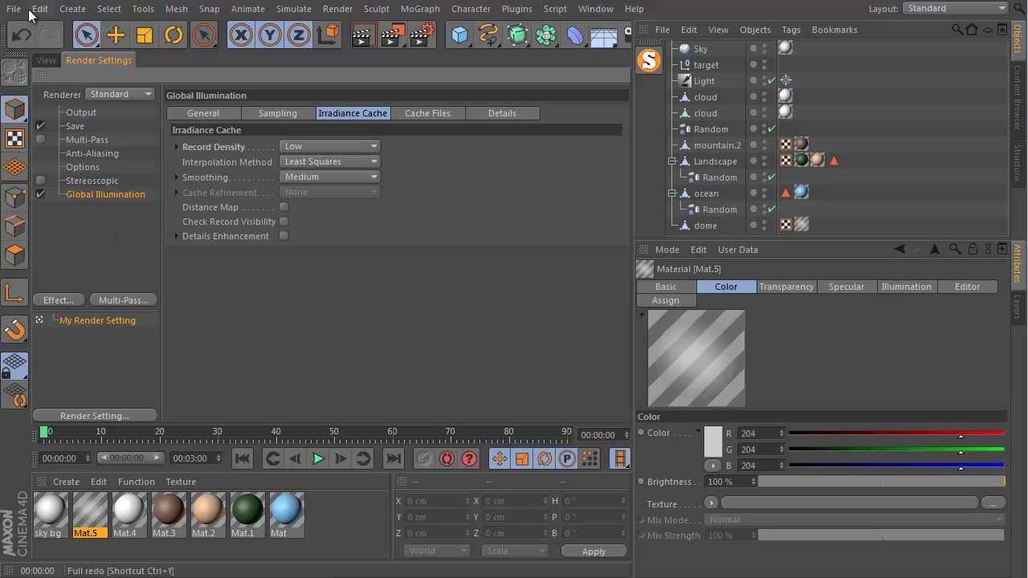
{"action": "left_click", "coordinate": [39, 64]}
{"action": "key", "text": "ctrl+r"}
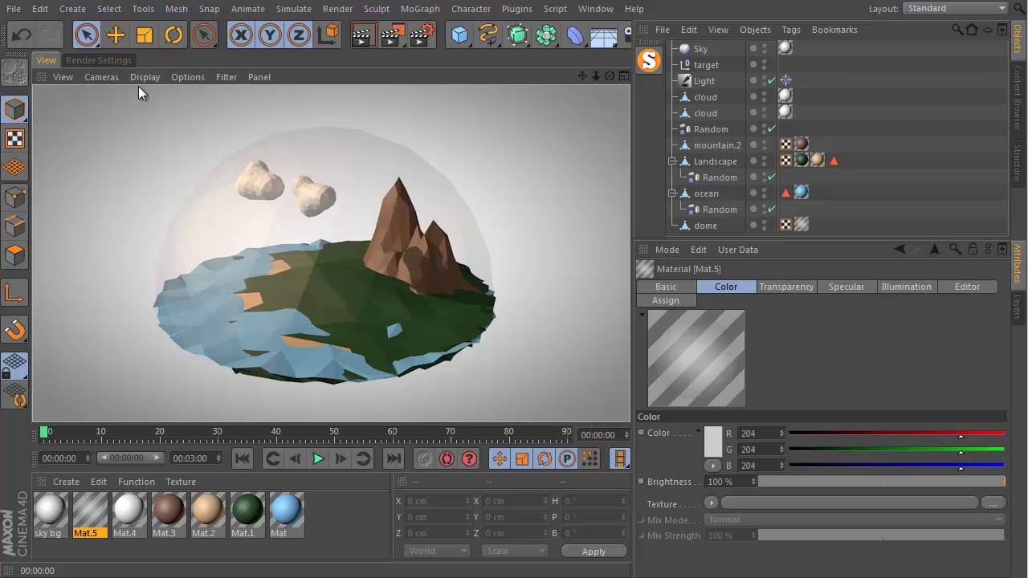
Step: Add the Ambient Occlusion effect to the render settings and render the scene view
{"action": "left_click", "coordinate": [107, 62]}
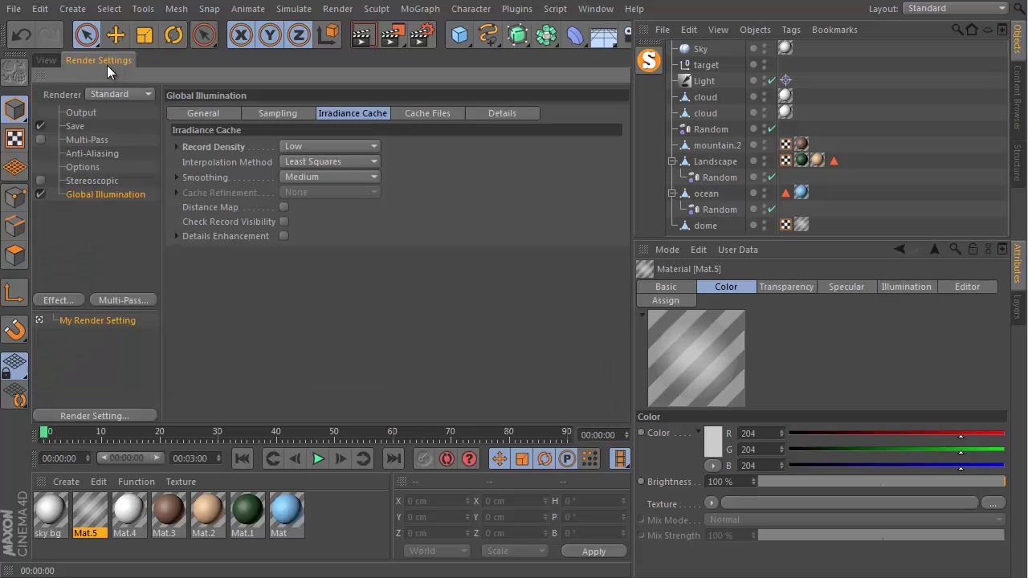
{"action": "left_click", "coordinate": [59, 300]}
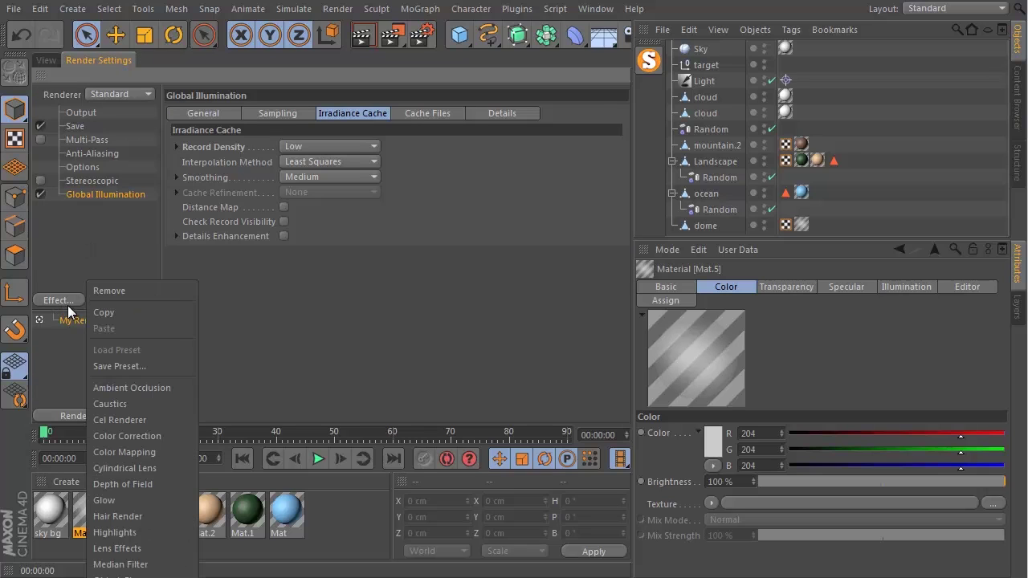
{"action": "left_click", "coordinate": [135, 393]}
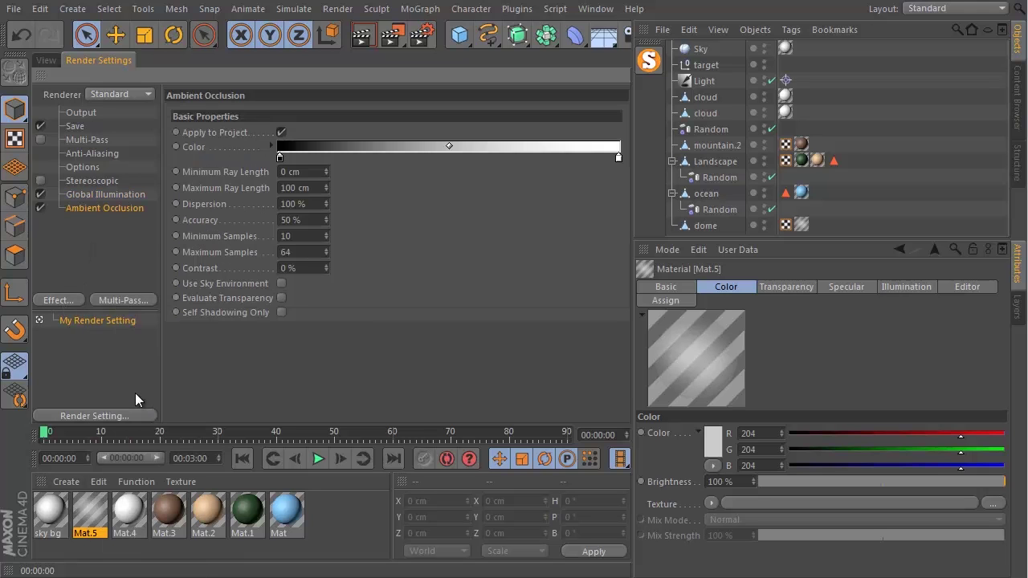
{"action": "left_click", "coordinate": [45, 60]}
{"action": "left_click", "coordinate": [356, 34]}
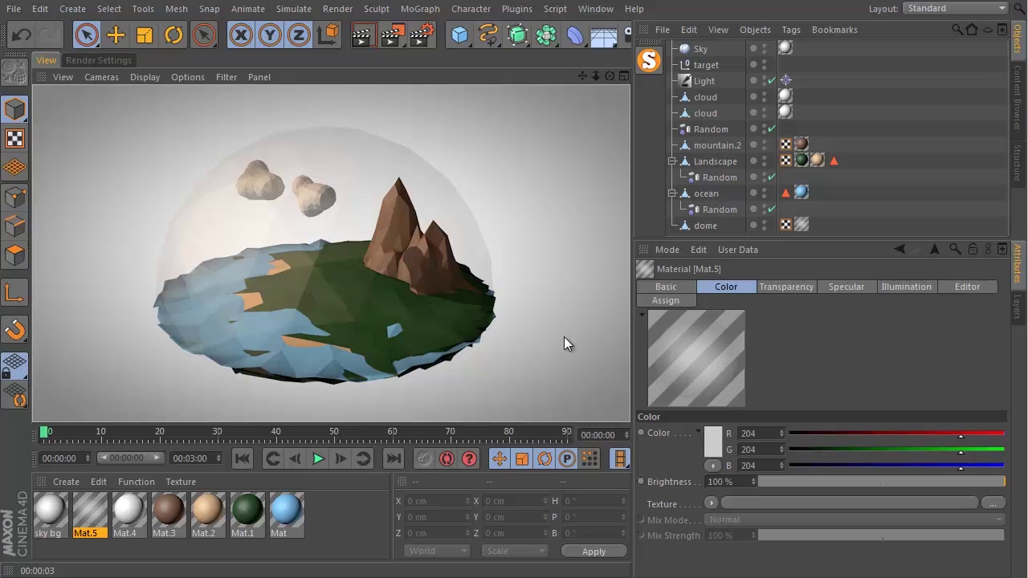
Step: Add a Compositing tag to both clouds with Seen by AO disabled and render the view
{"action": "left_click_drag", "start_coordinate": [759, 243], "coordinate": [747, 337]}
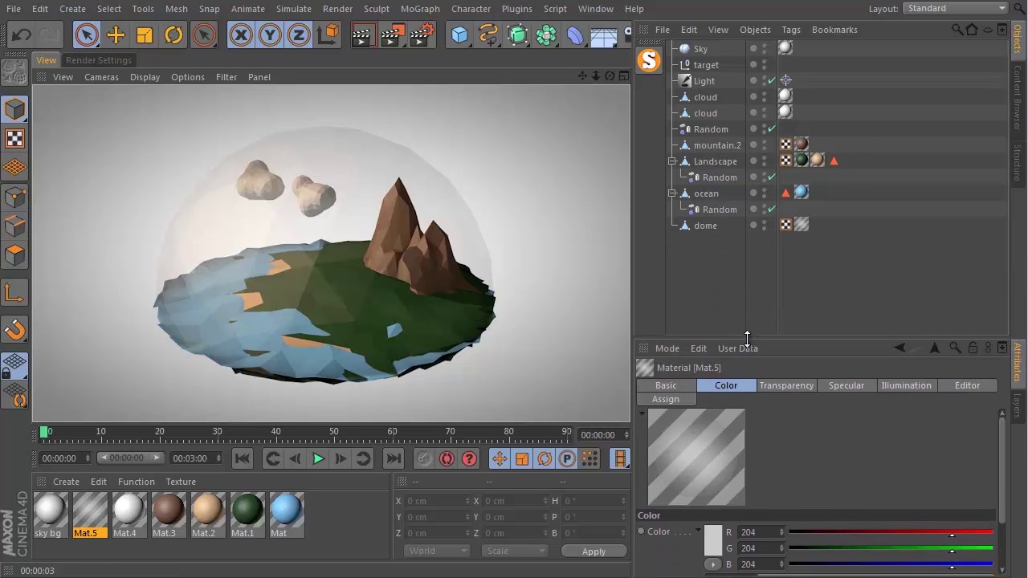
{"action": "left_click", "coordinate": [711, 97]}
{"action": "left_click", "coordinate": [706, 113], "text": "shift"}
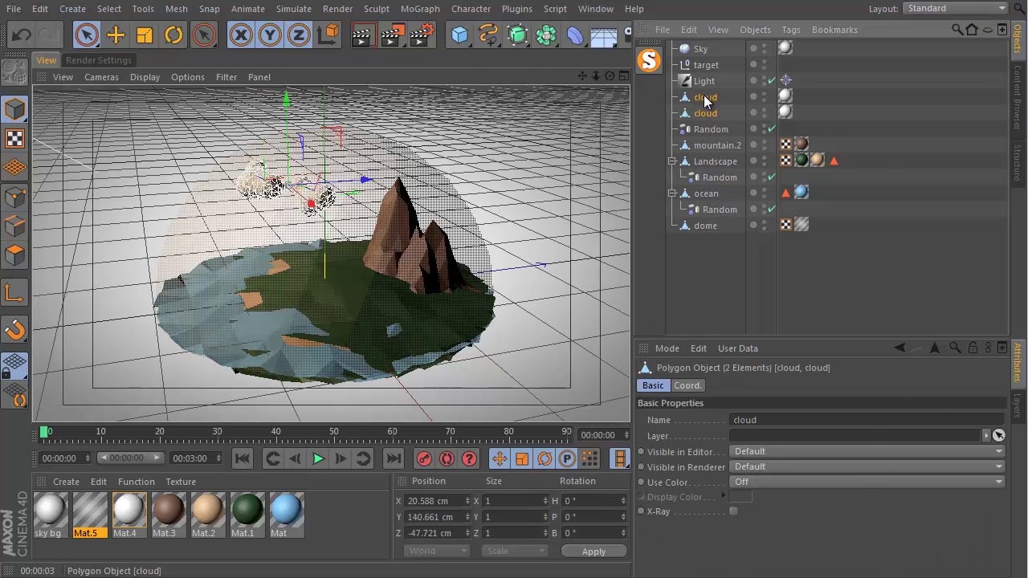
{"action": "right_click", "coordinate": [703, 97]}
{"action": "mouse_move", "coordinate": [744, 103]}
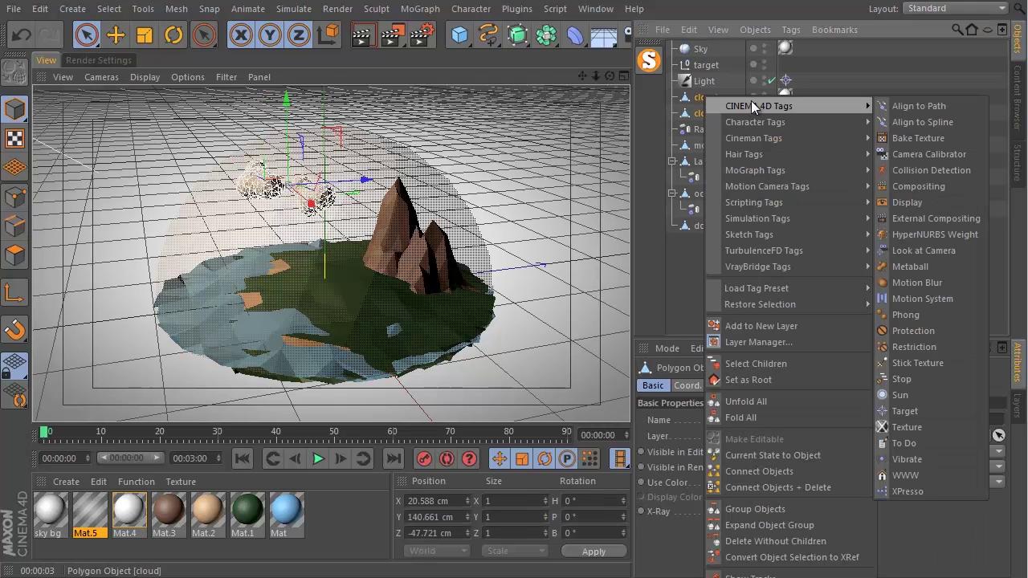
{"action": "left_click", "coordinate": [915, 187]}
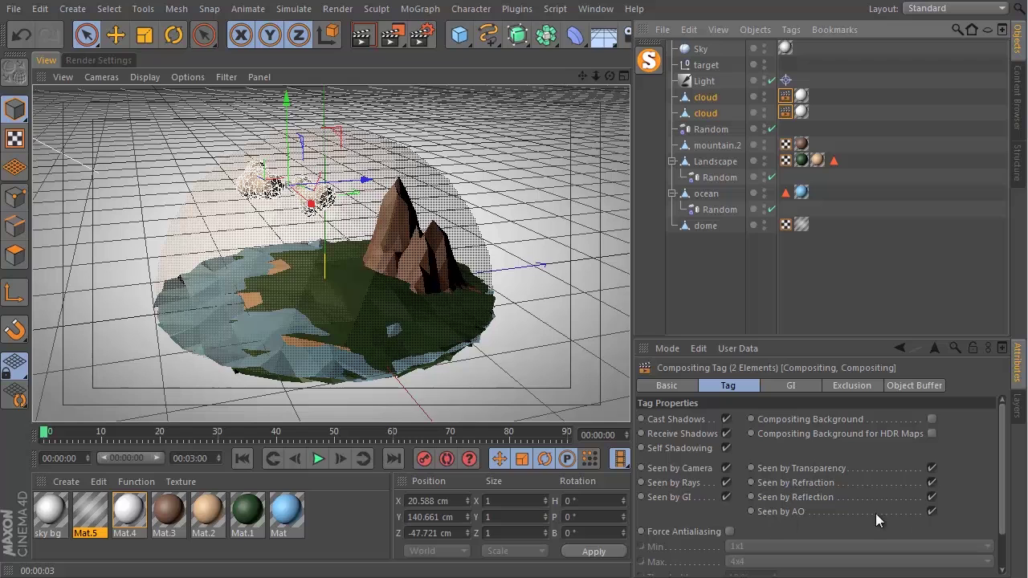
{"action": "left_click", "coordinate": [932, 512]}
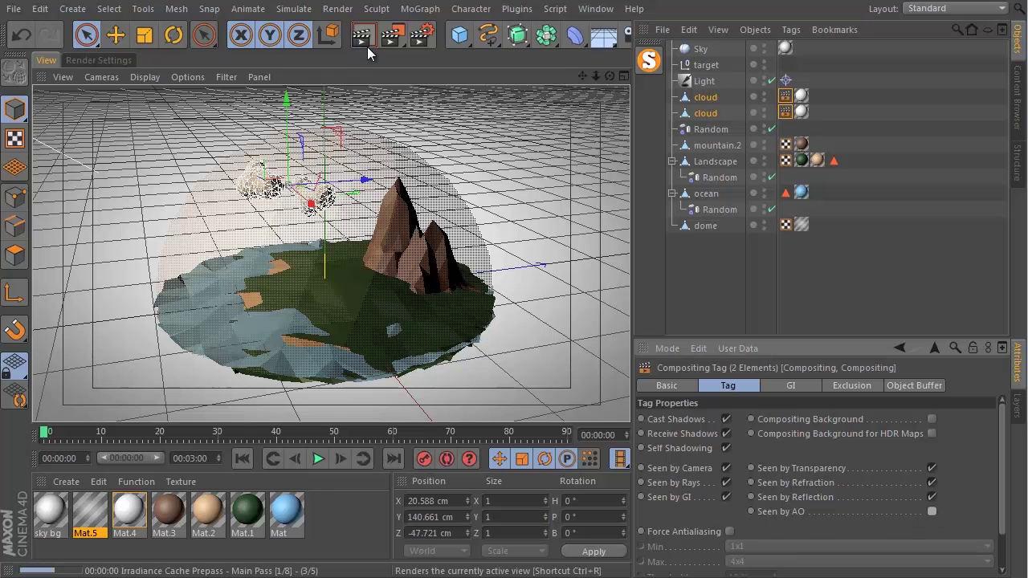
{"action": "left_click", "coordinate": [367, 47]}
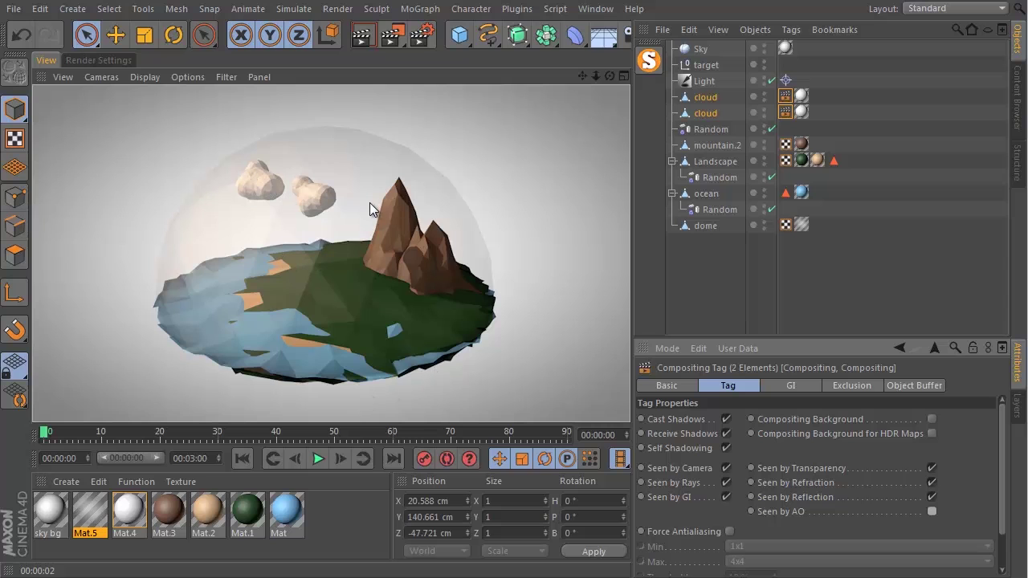
Step: Review the output size and frame range in the render settings and return to the scene view
{"action": "left_click", "coordinate": [101, 61]}
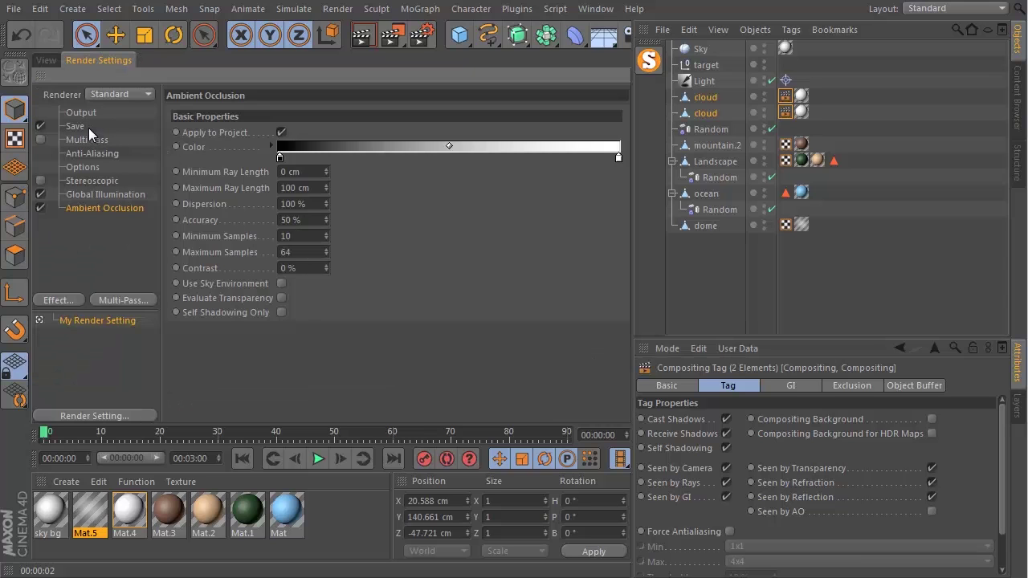
{"action": "left_click", "coordinate": [80, 114]}
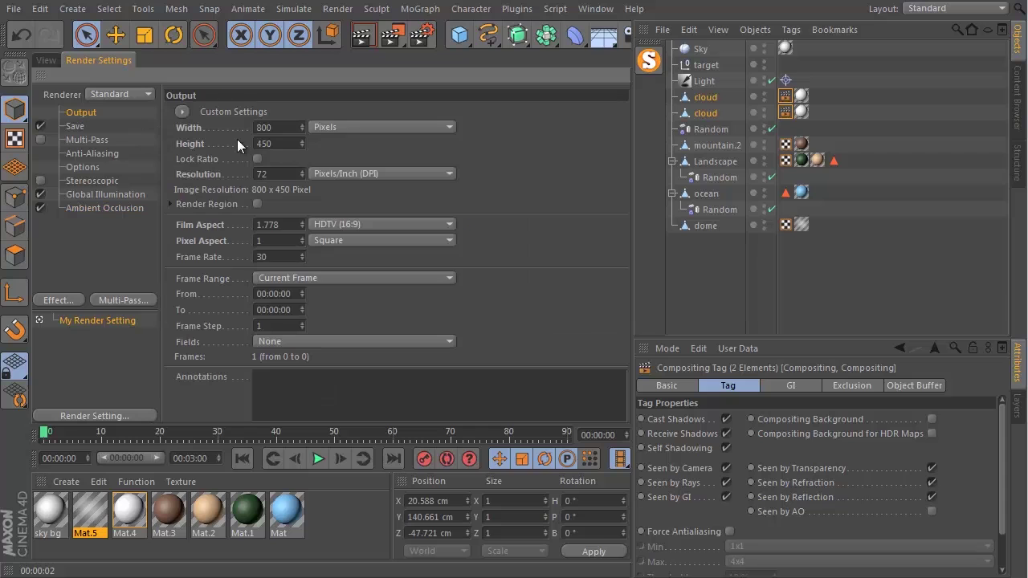
{"action": "left_click", "coordinate": [188, 146]}
{"action": "left_click", "coordinate": [46, 59]}
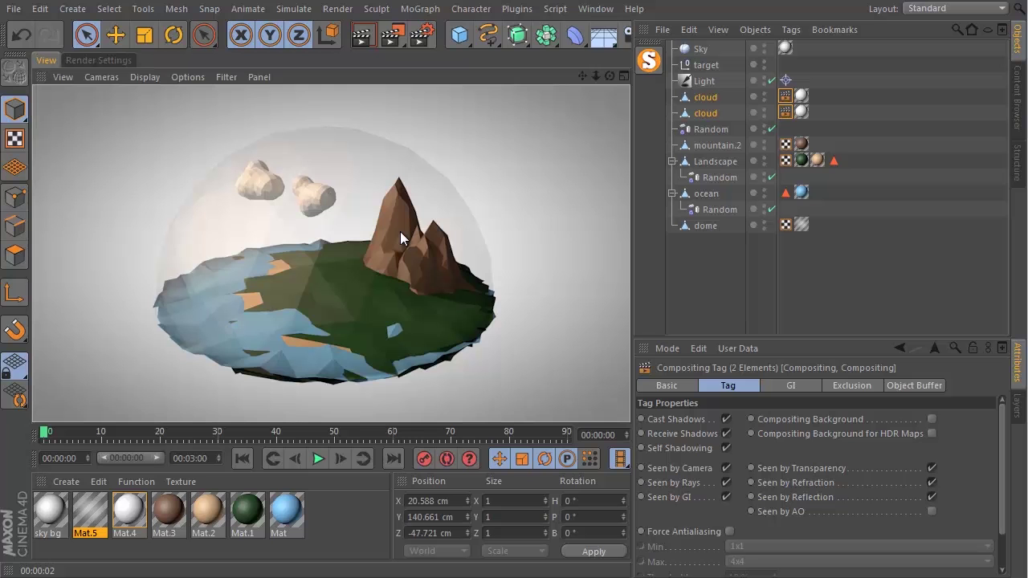